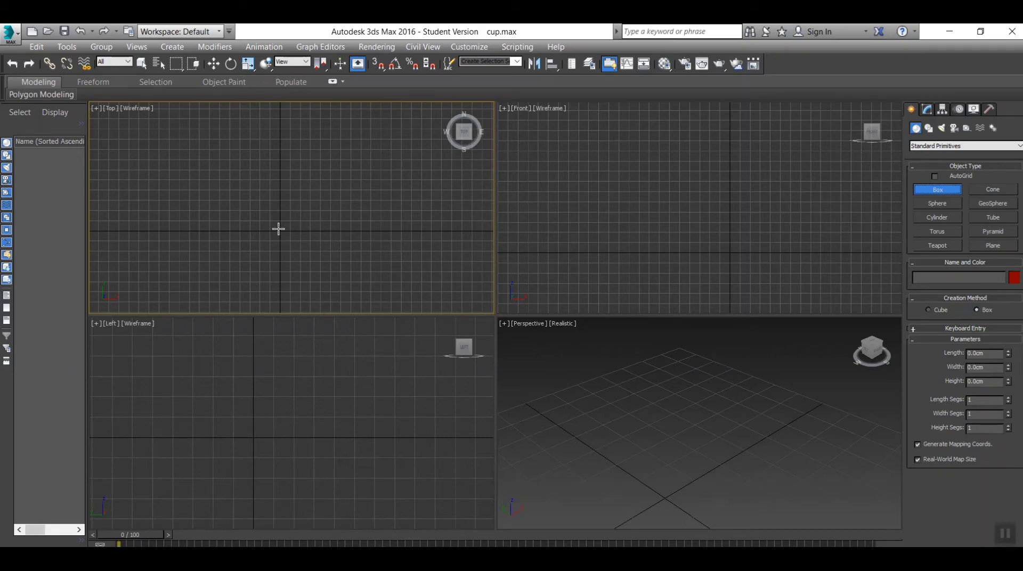
- Create a box about 63 cm long, 86 cm wide and 42 cm high near the origin in the Top view
drag(277, 230, 313, 256)
click(312, 239)
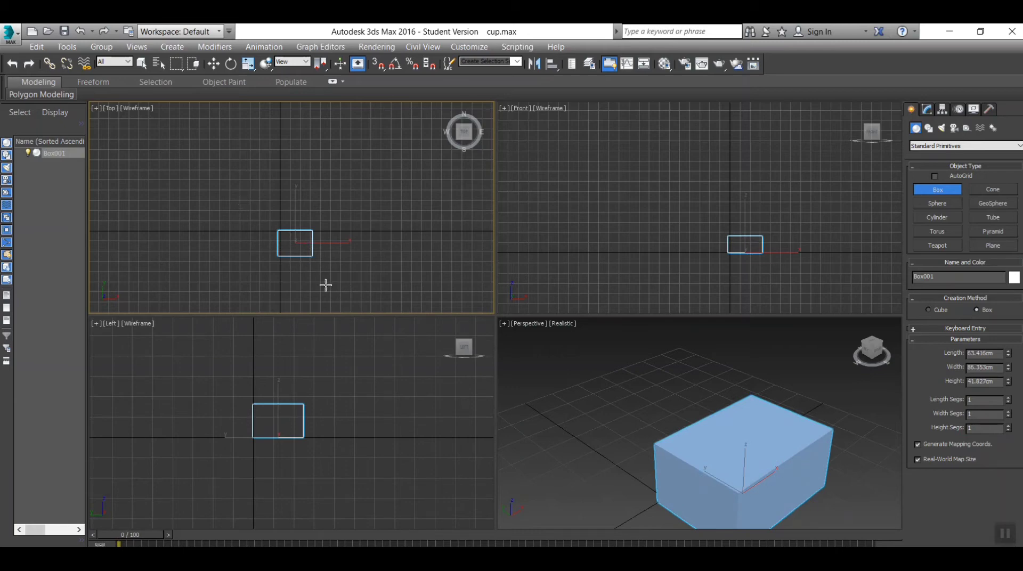
key(w)
- Clone the box as a Copy and move the clone along X so it sits beside the original
right_click(294, 247)
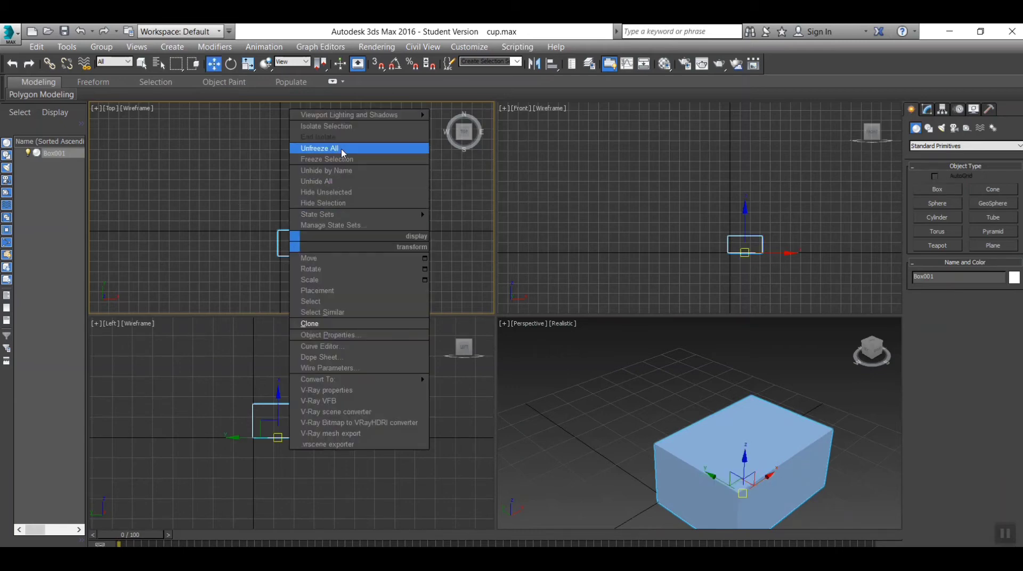
click(332, 324)
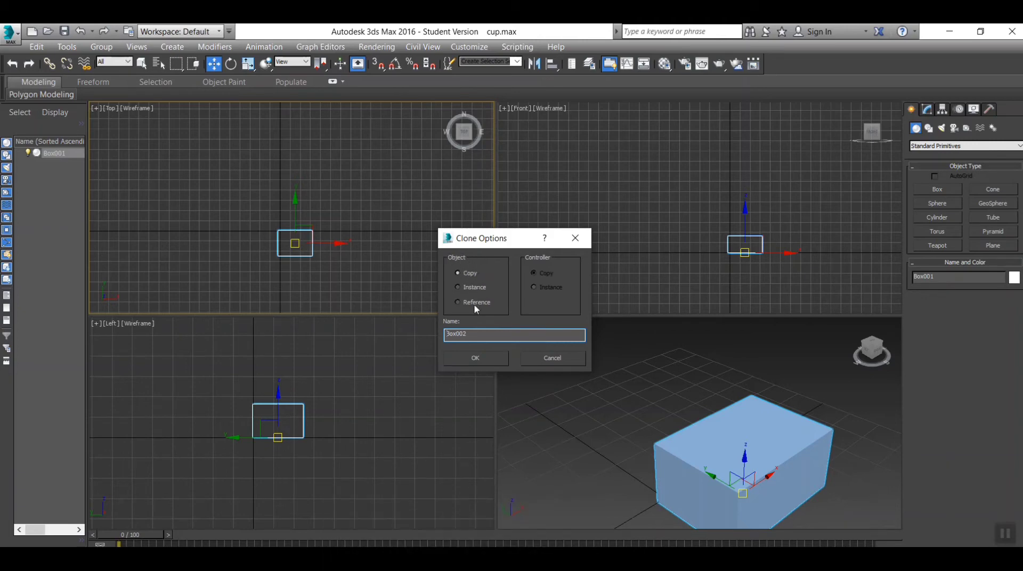
click(477, 358)
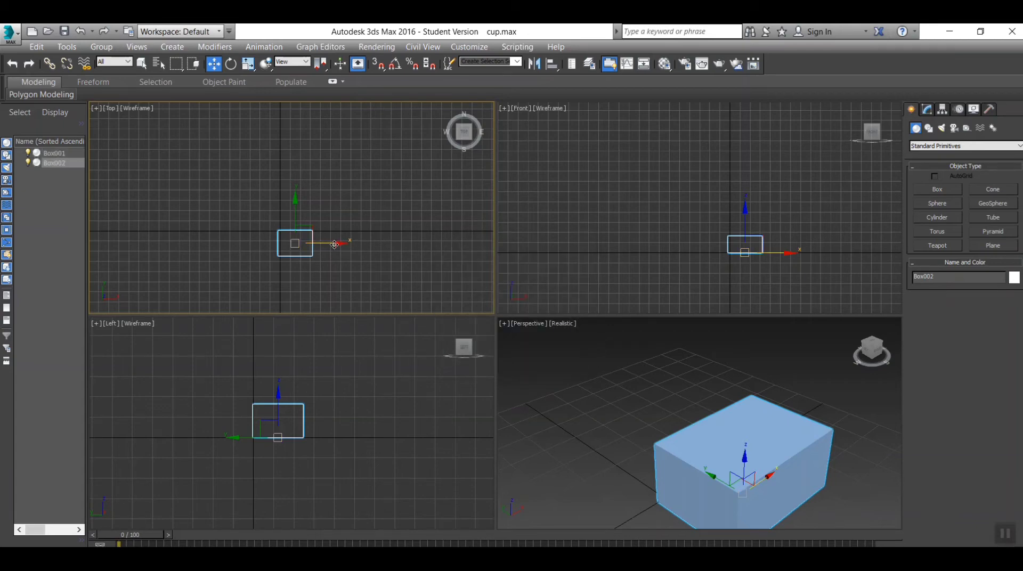
drag(334, 244, 388, 248)
click(374, 286)
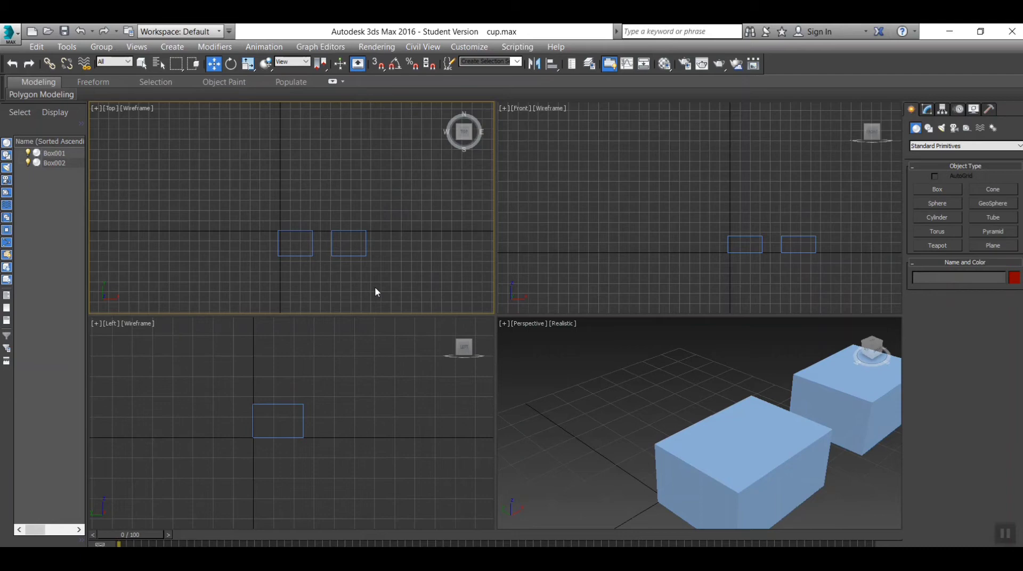
- Delete the cloned box beside the original
click(360, 255)
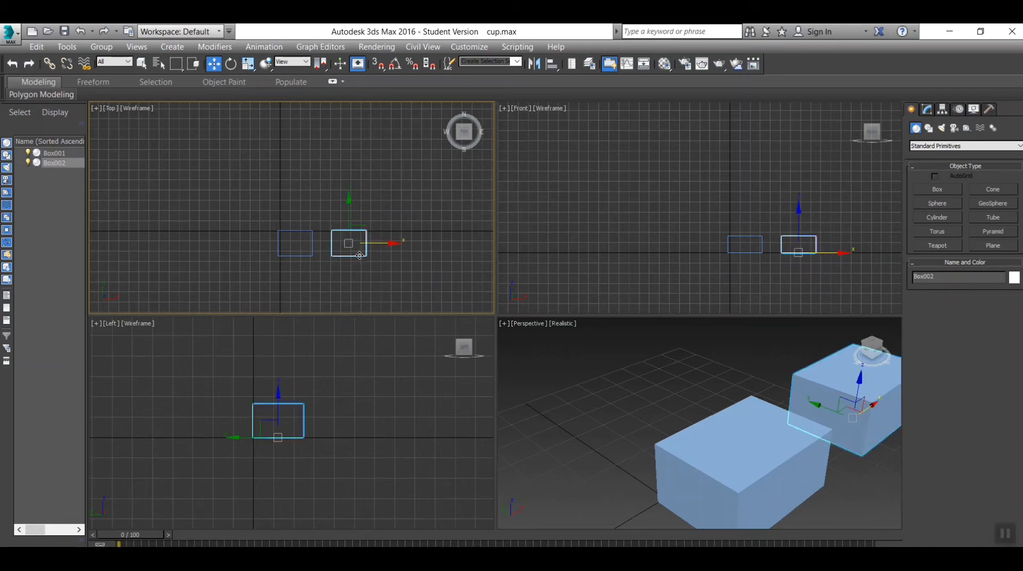
key(Delete)
- Clone the box along the X axis with the Copy option, making 10 evenly spaced copies in a row
scroll(342, 237, down, 2)
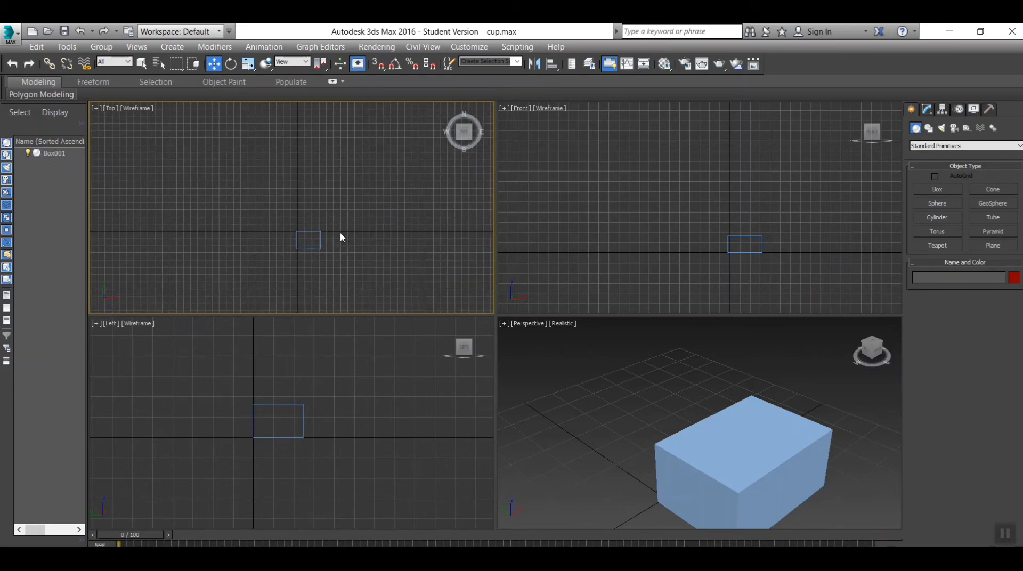
middle_drag(370, 243, 267, 192)
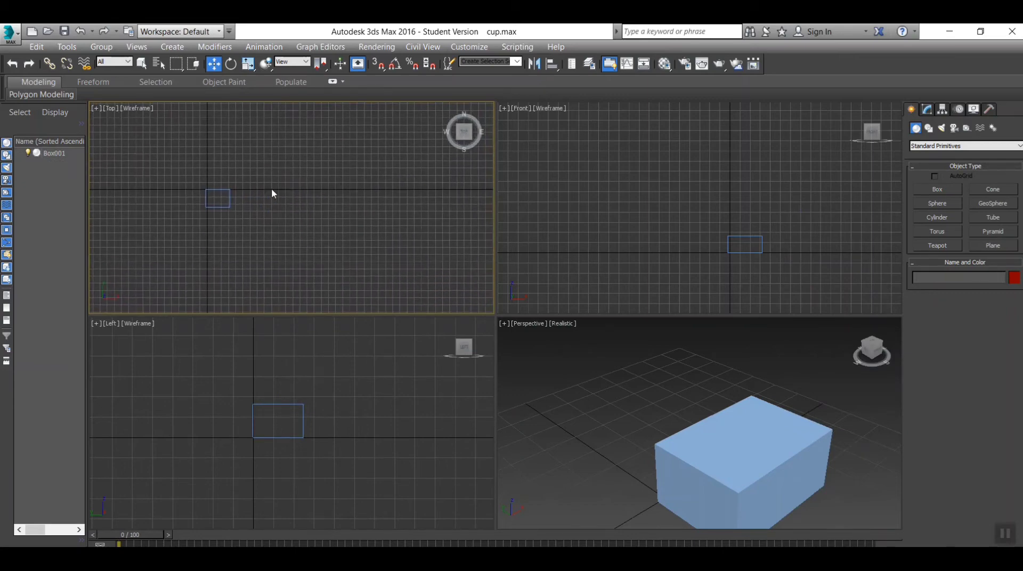
scroll(775, 482, down, 6)
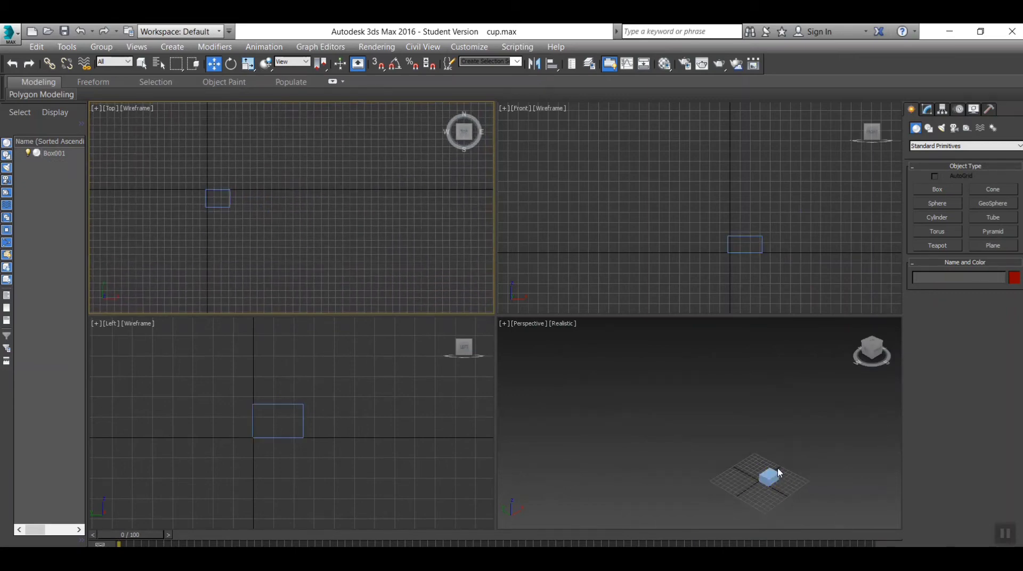
click(229, 198)
shift+drag(256, 199, 289, 199)
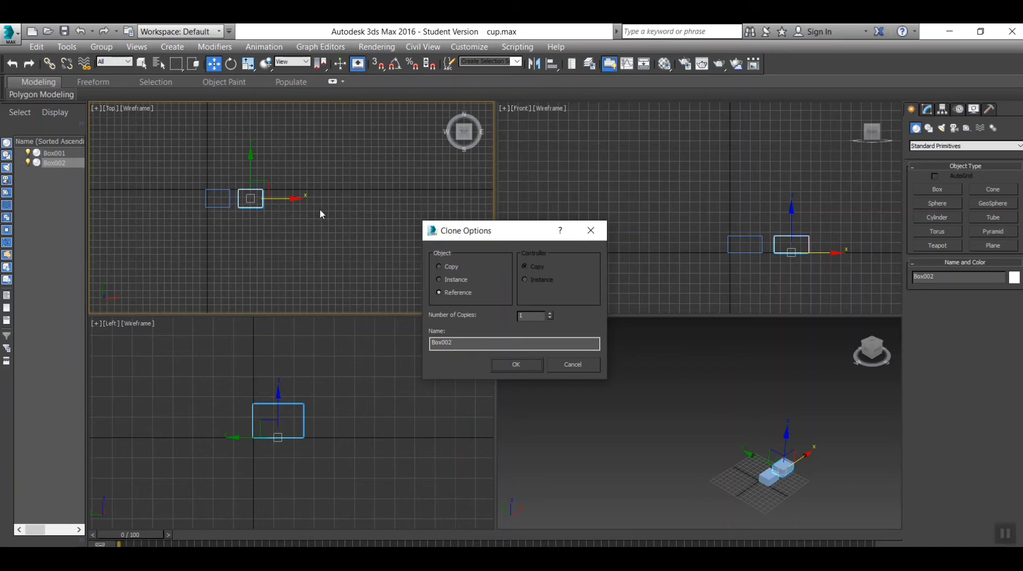
click(439, 267)
click(524, 316)
text(0)
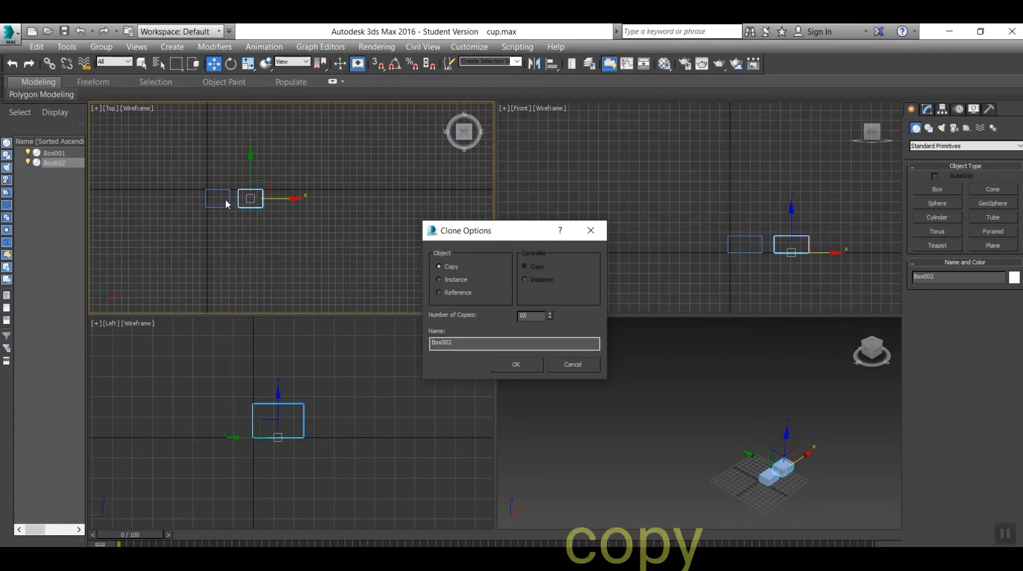
click(517, 364)
scroll(241, 219, down, 2)
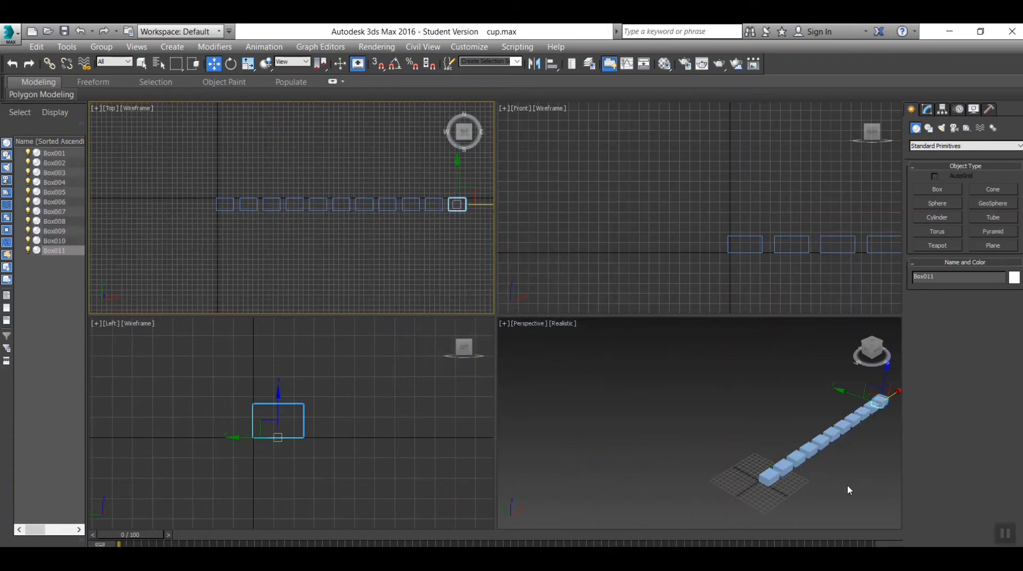
- Raise the height of the third box in the row to about 145 cm in the Perspective view
right_click(843, 464)
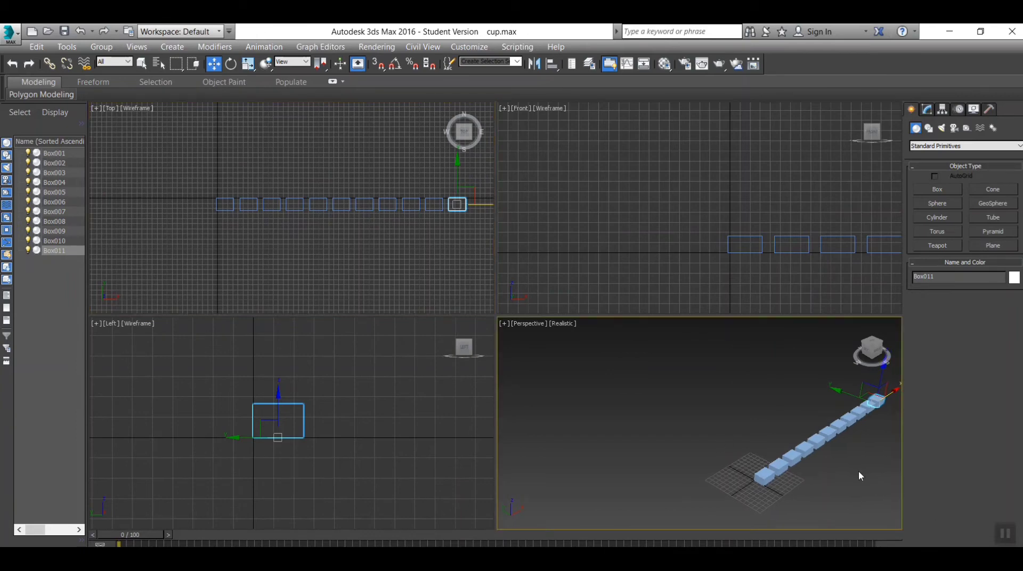
middle_drag(857, 468, 708, 497)
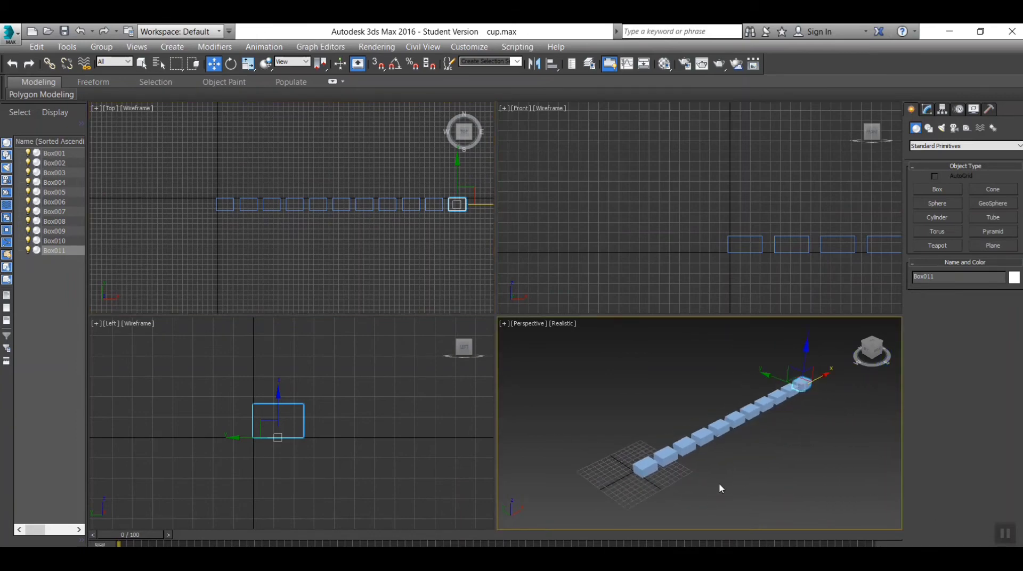
key(alt+w)
scroll(632, 318, up, 1)
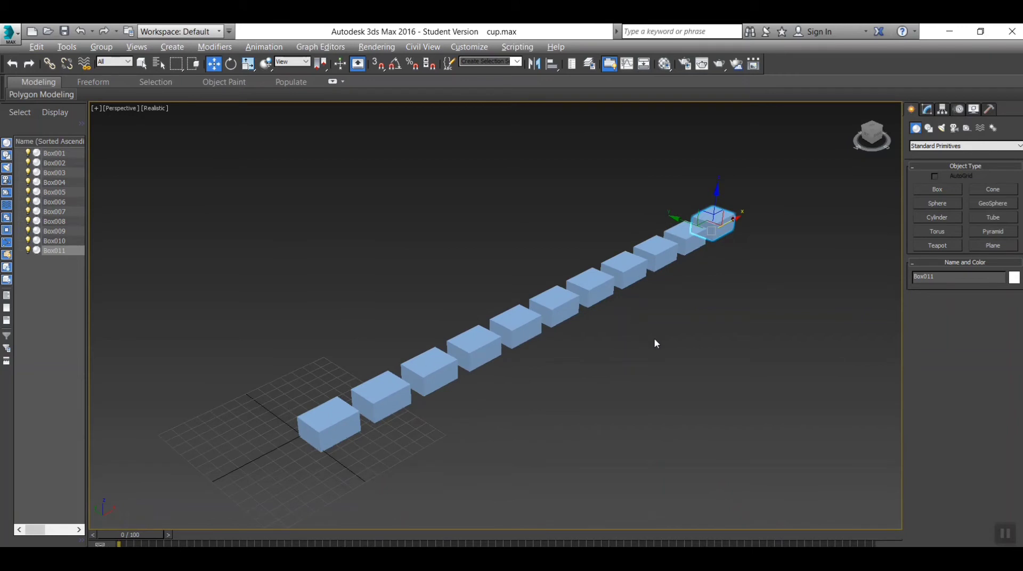
middle_drag(654, 343, 399, 209)
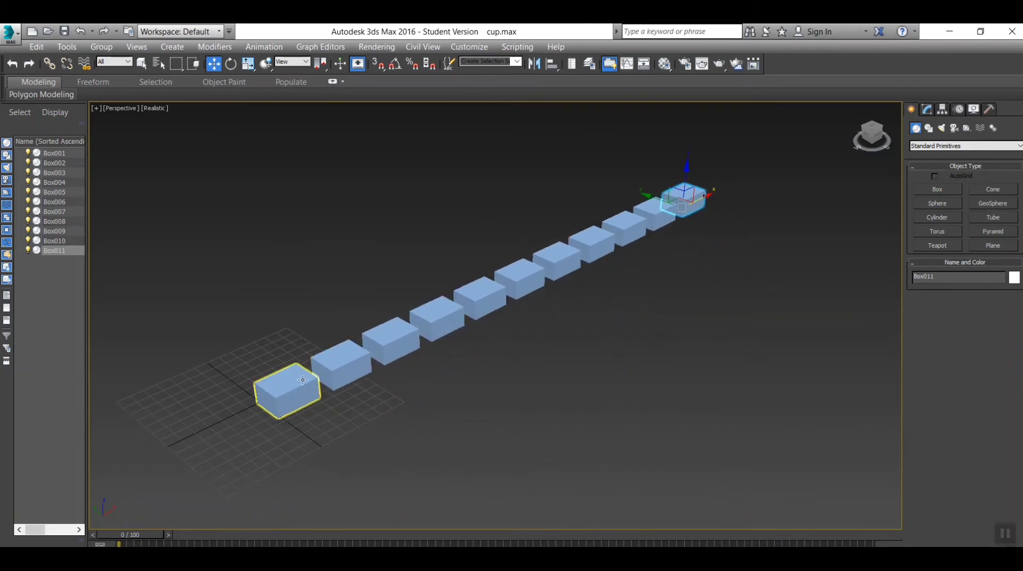
click(458, 323)
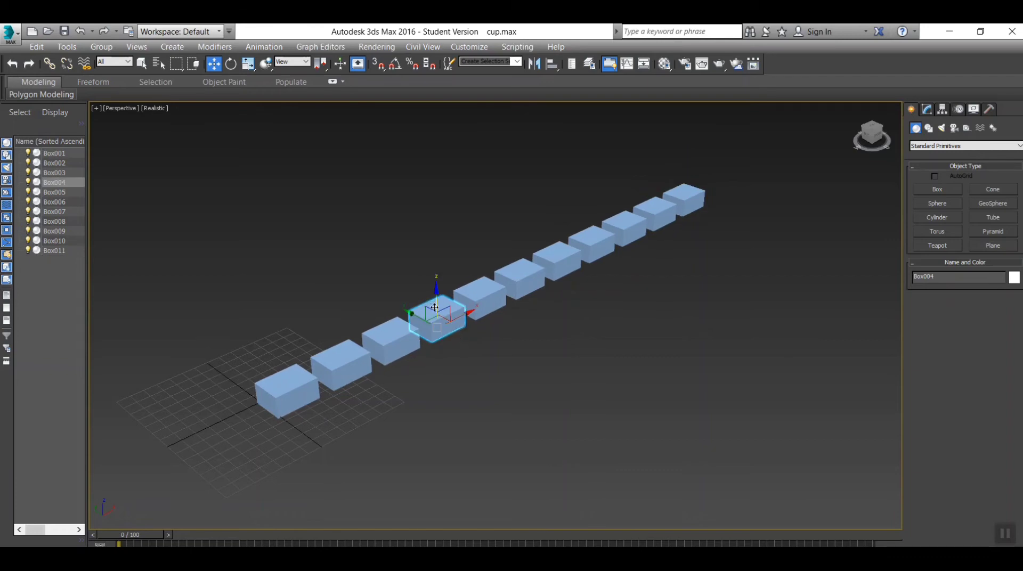
click(341, 366)
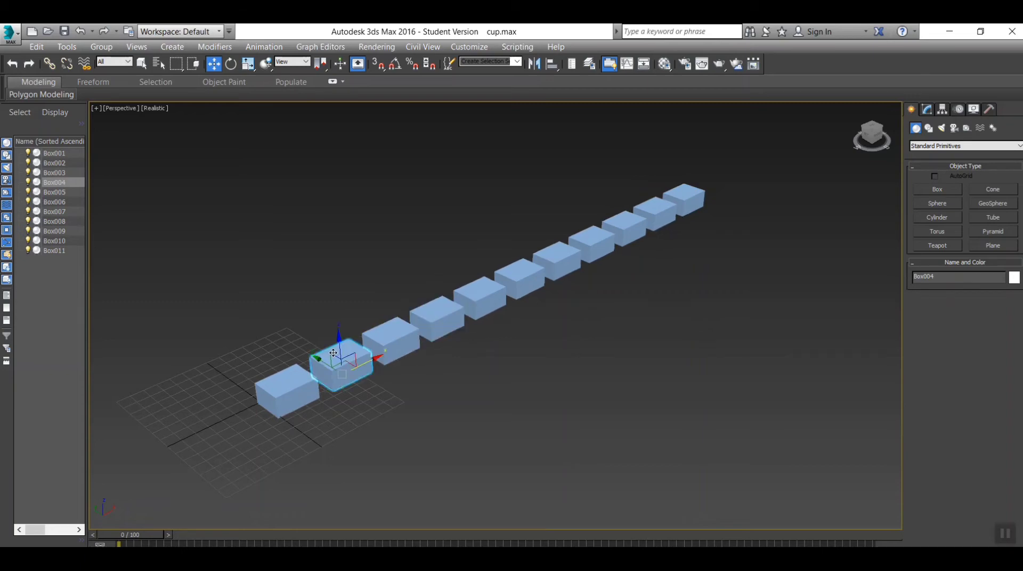
click(406, 331)
click(926, 110)
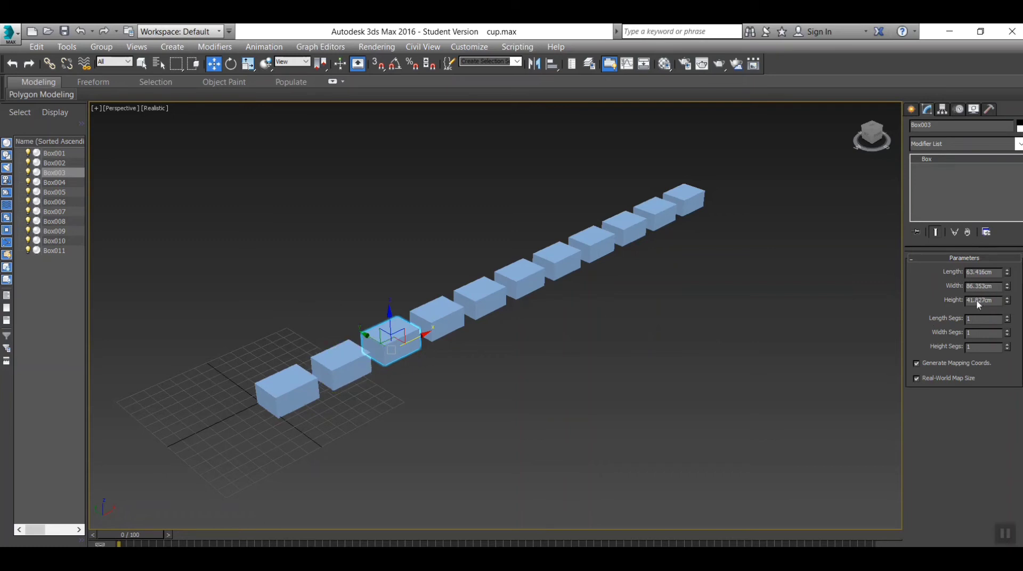
drag(1007, 300, 954, 174)
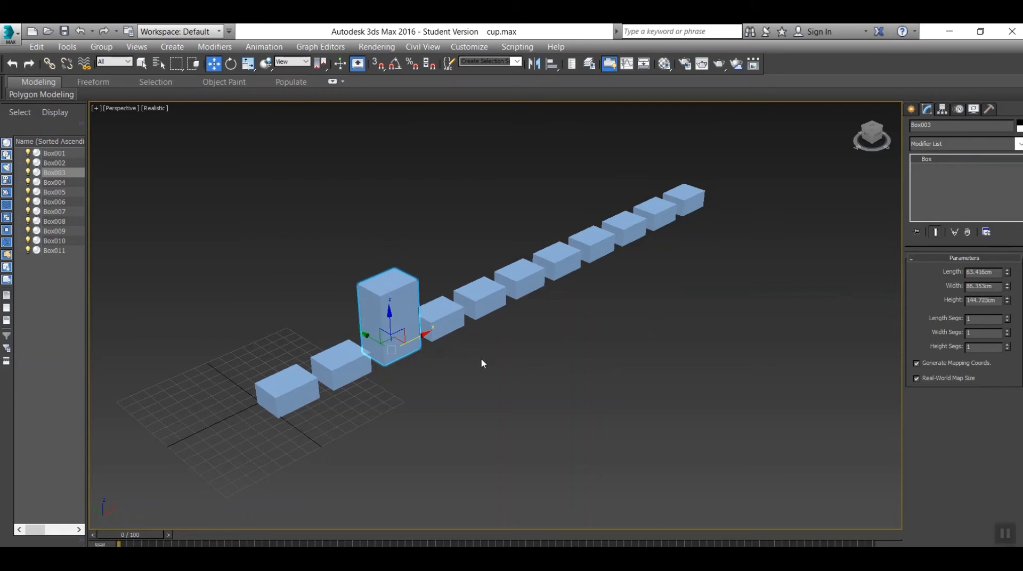
- Reduce the seventh box's width to about 50 cm and increase the tenth box's length to about 149 cm
click(551, 267)
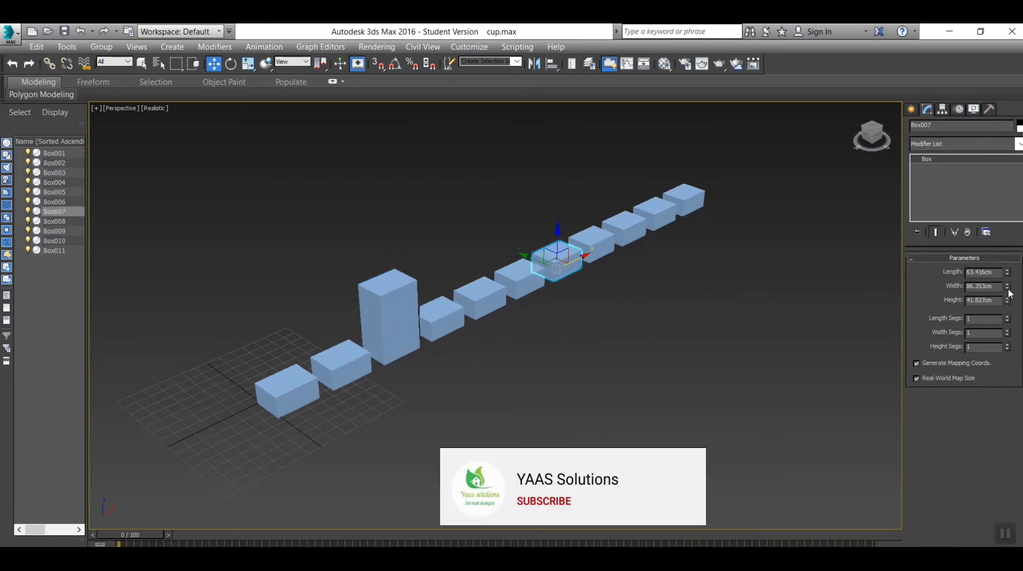
drag(1007, 285, 1004, 305)
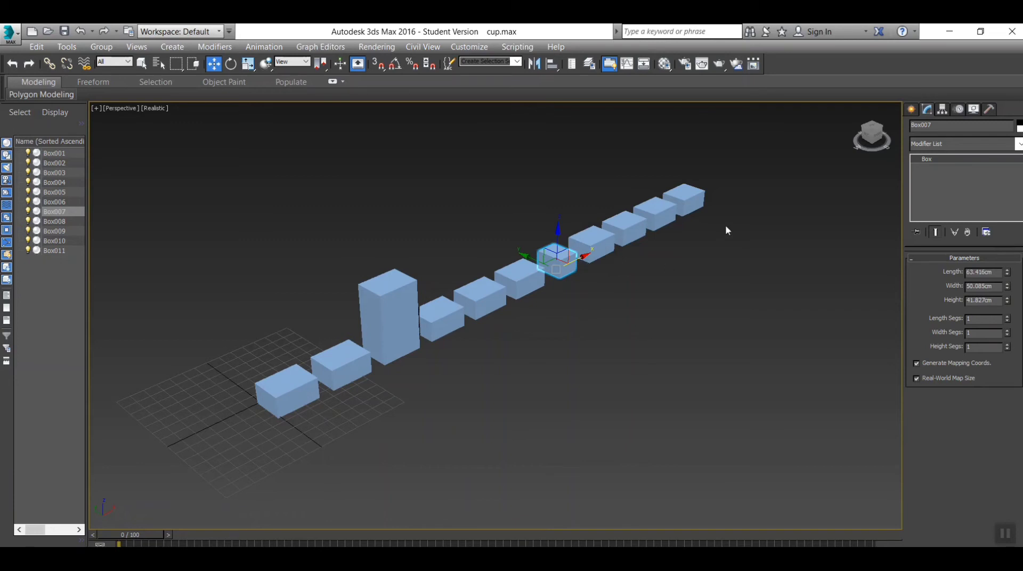
click(654, 211)
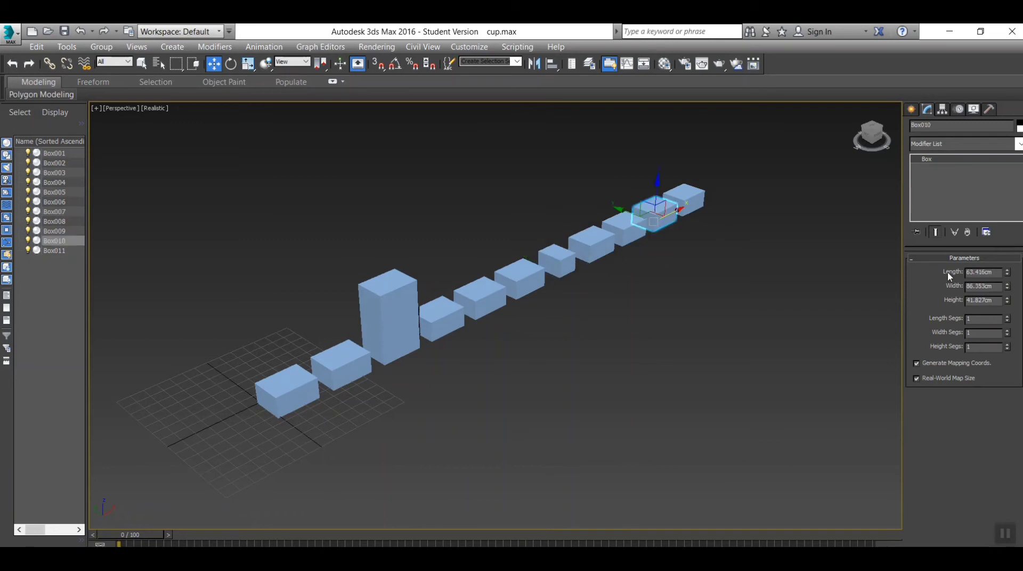
click(1007, 272)
drag(1007, 272, 1007, 269)
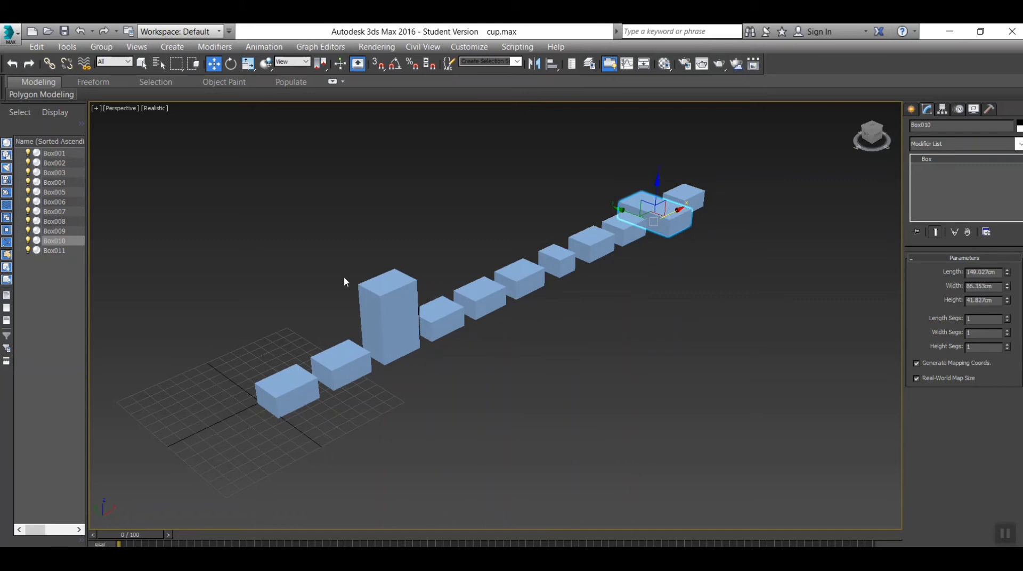
click(689, 394)
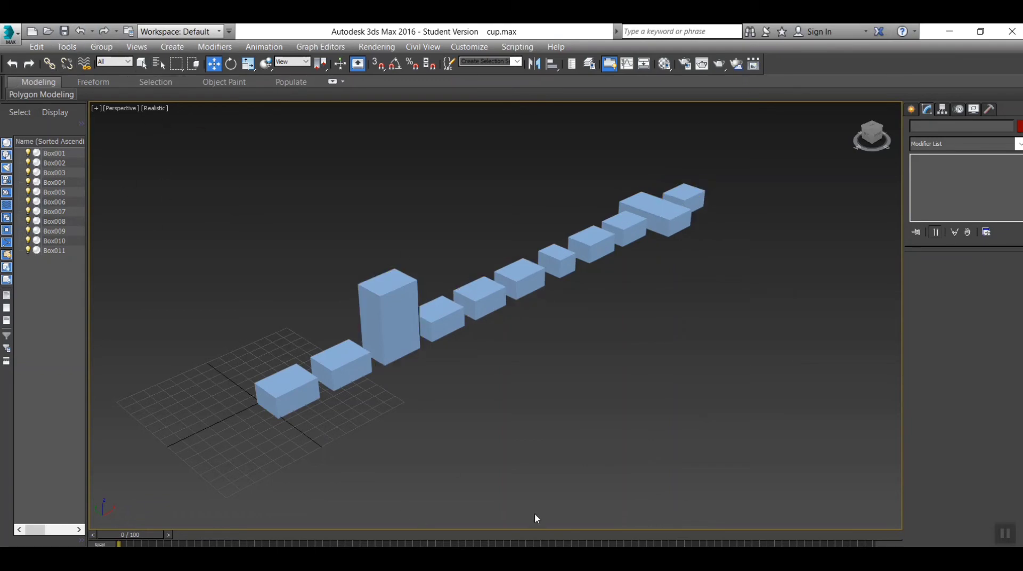
- Create a box about 126 cm long, 103 cm wide and 73 cm high below the row's first box in the Top view
key(alt+w)
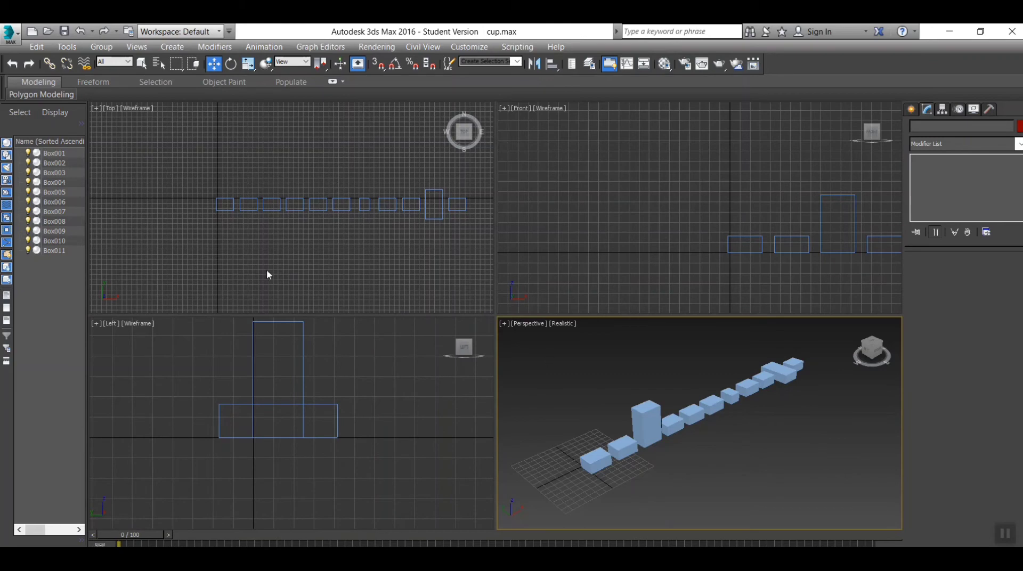
scroll(285, 256, down, 2)
middle_drag(287, 254, 274, 194)
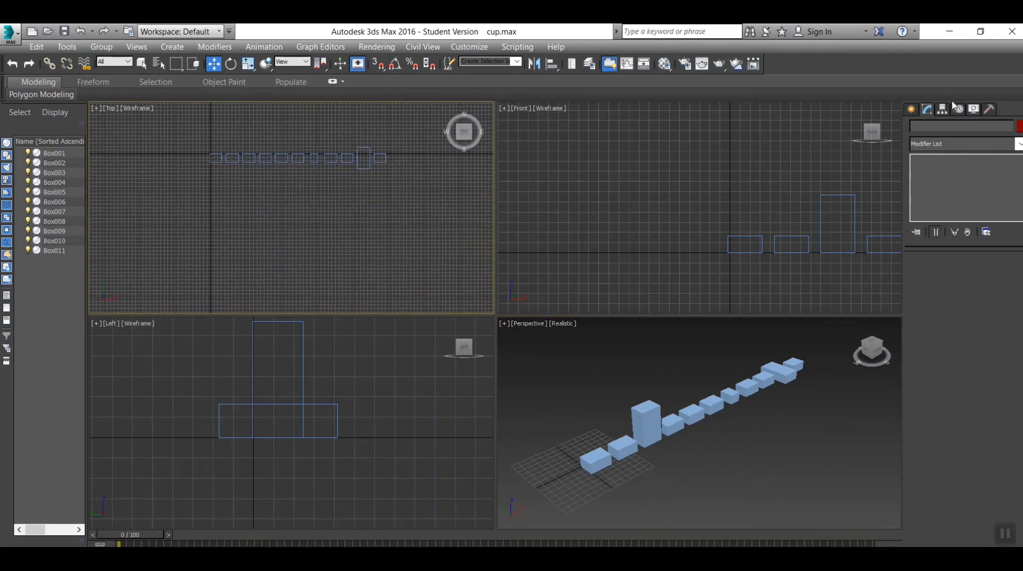
click(909, 111)
click(938, 190)
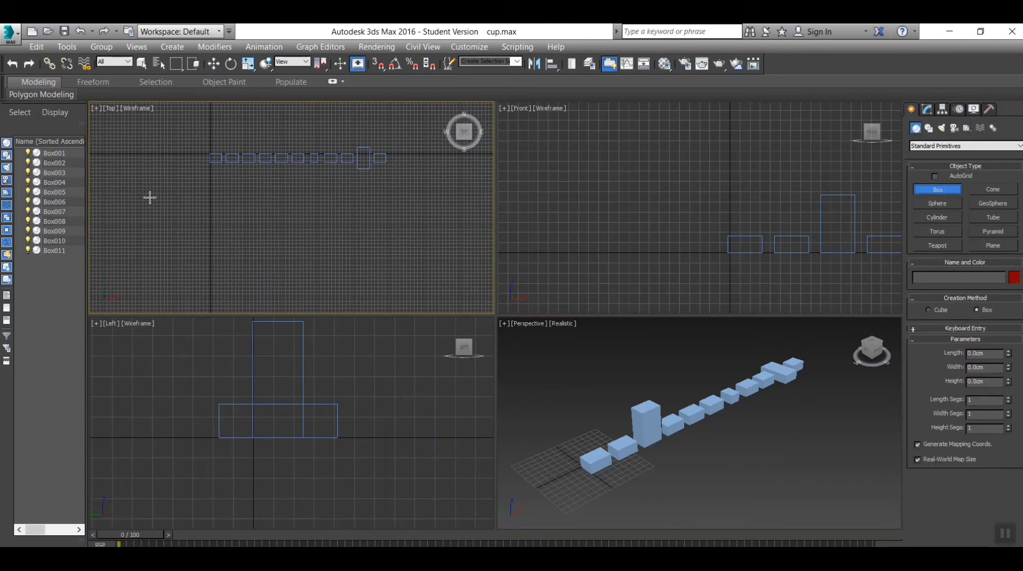
drag(211, 186, 225, 205)
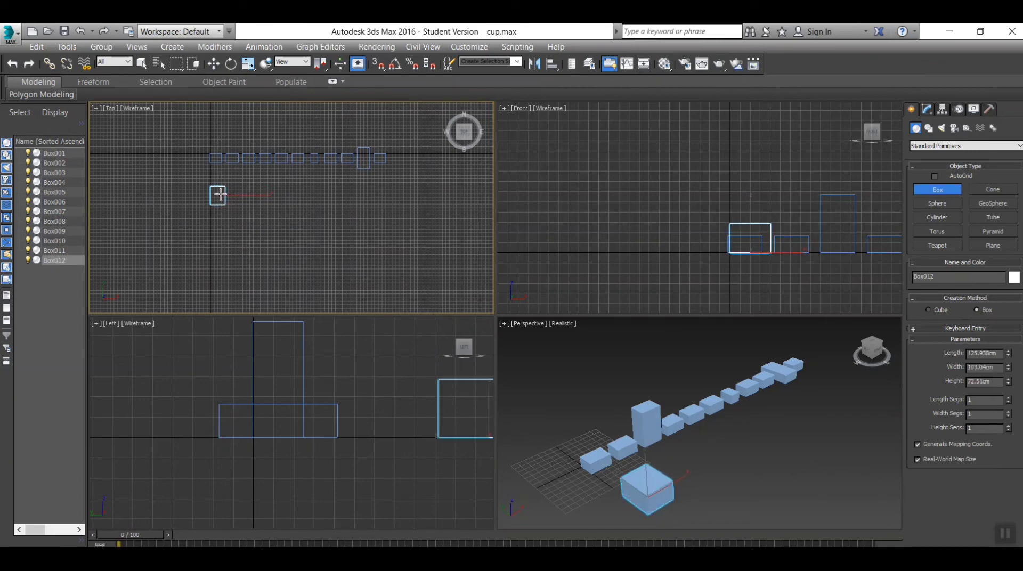
click(219, 194)
- Clone the new larger box along the X axis with the Instance option, making 10 evenly spaced clones
key(w)
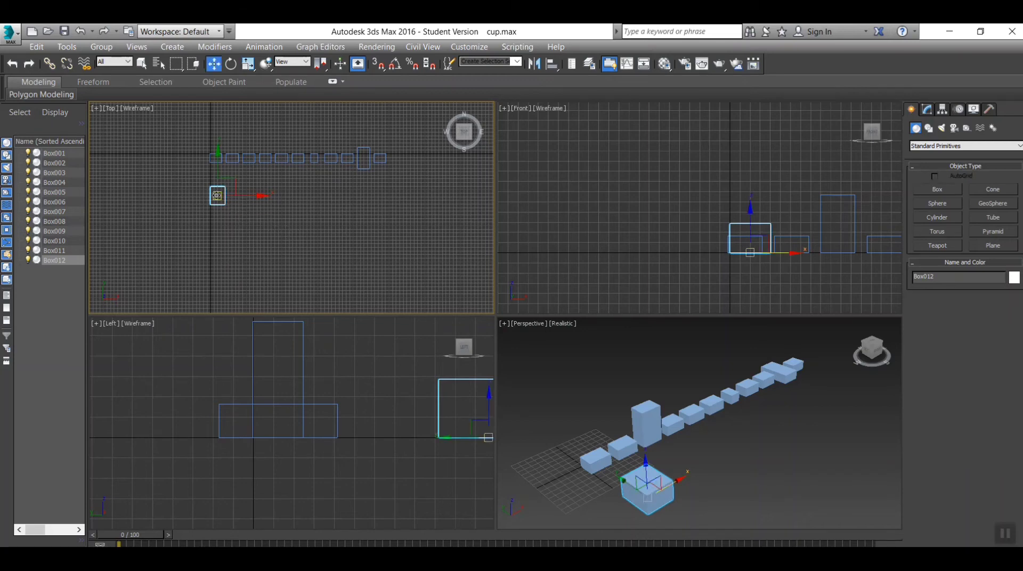
drag(247, 196, 267, 200)
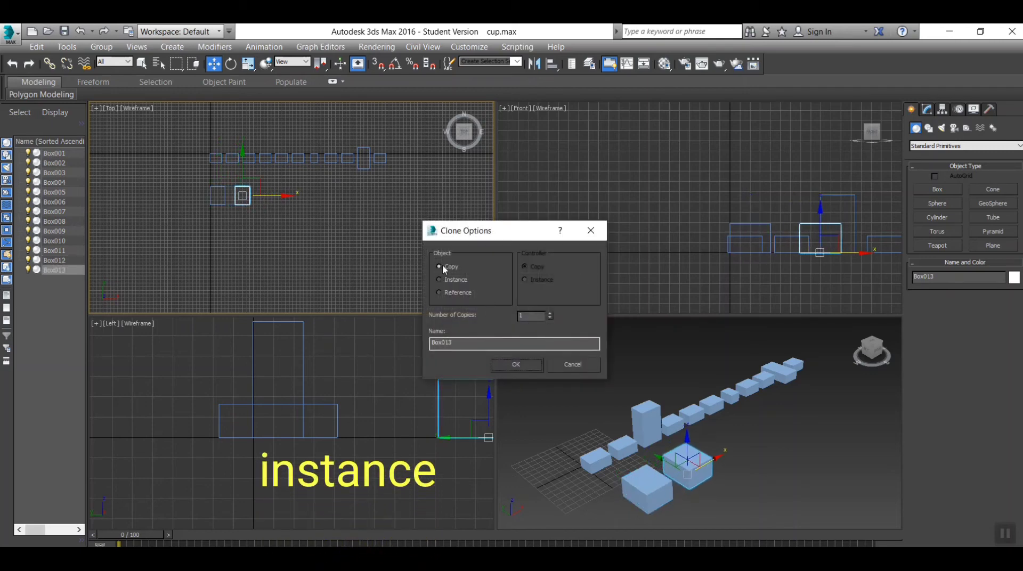
click(461, 278)
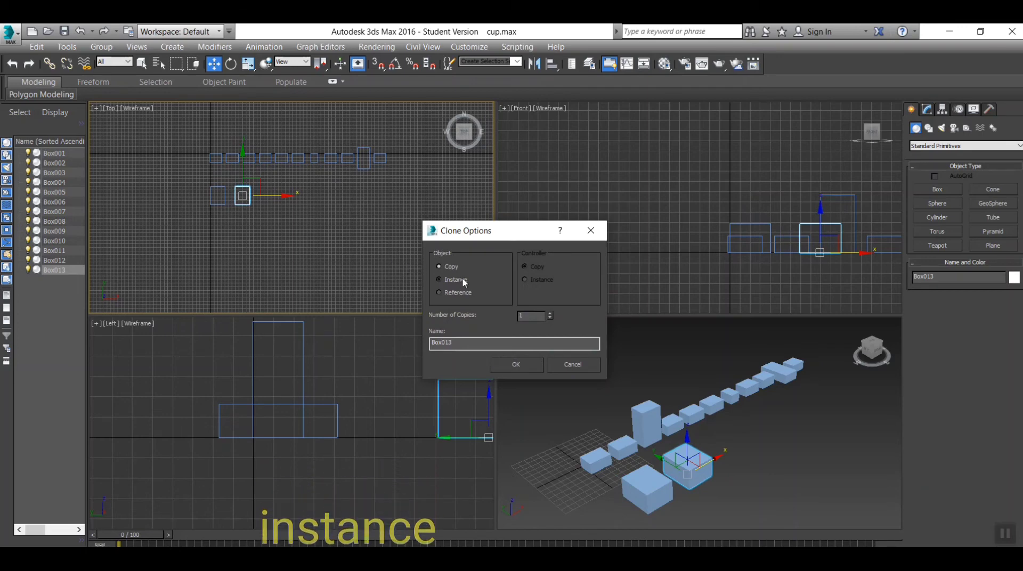
double_click(527, 316)
text(9)
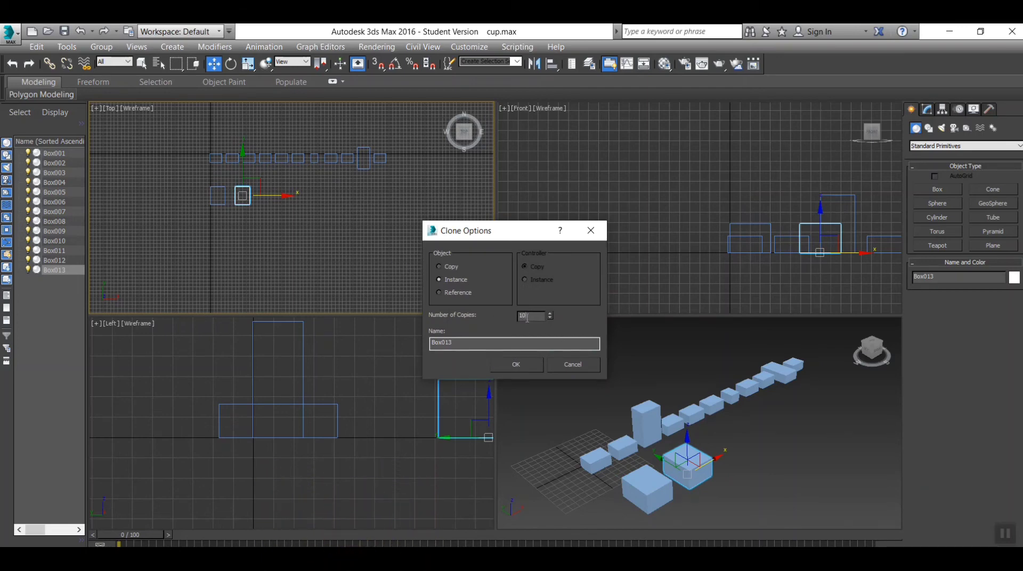
click(533, 362)
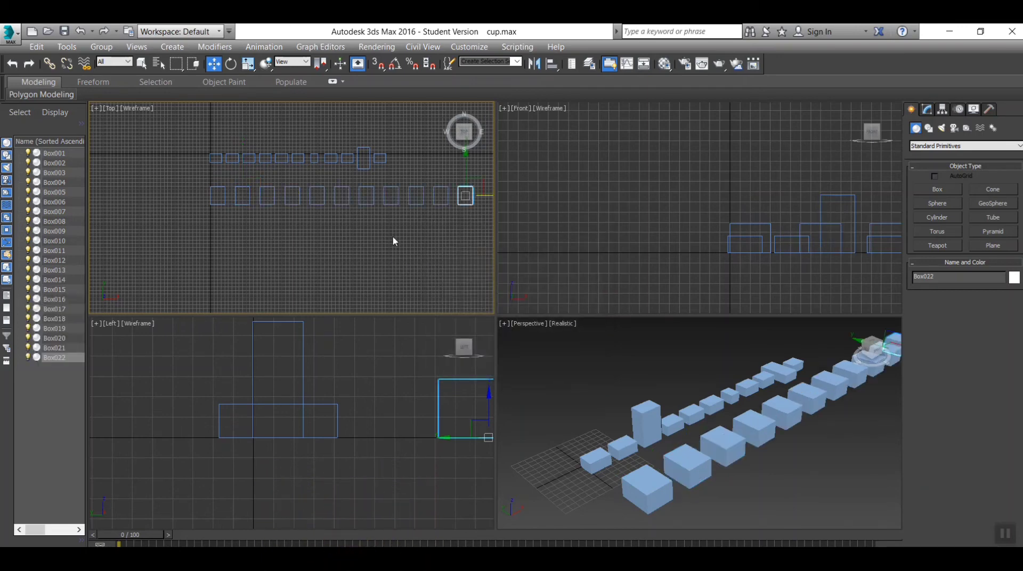
scroll(797, 462, down, 1)
middle_drag(776, 469, 746, 472)
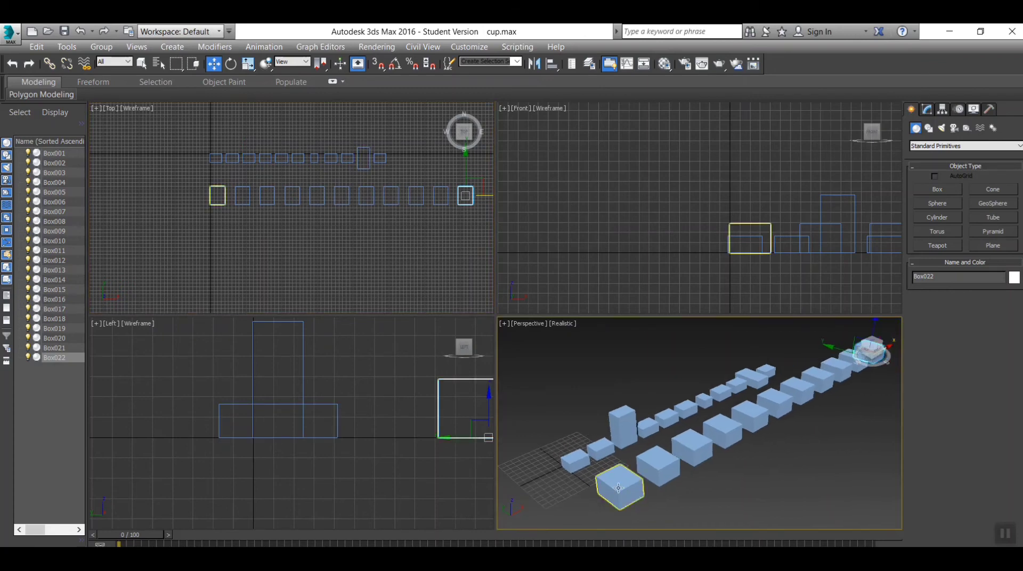
- Raise the height of the fourth box in the instance row to about 115 cm and deselect it
key(alt+w)
middle_drag(702, 416, 502, 190)
click(493, 334)
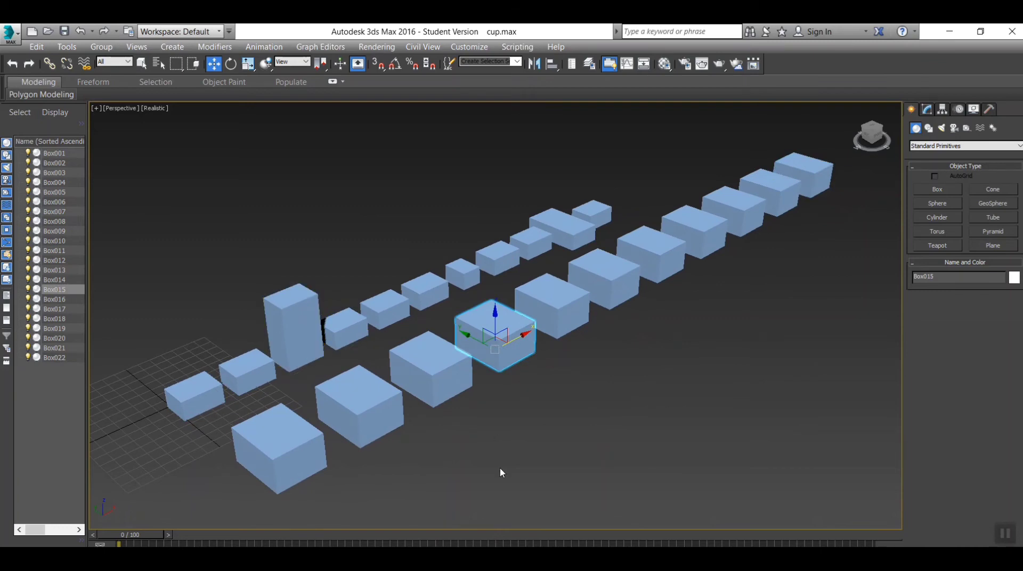
click(926, 110)
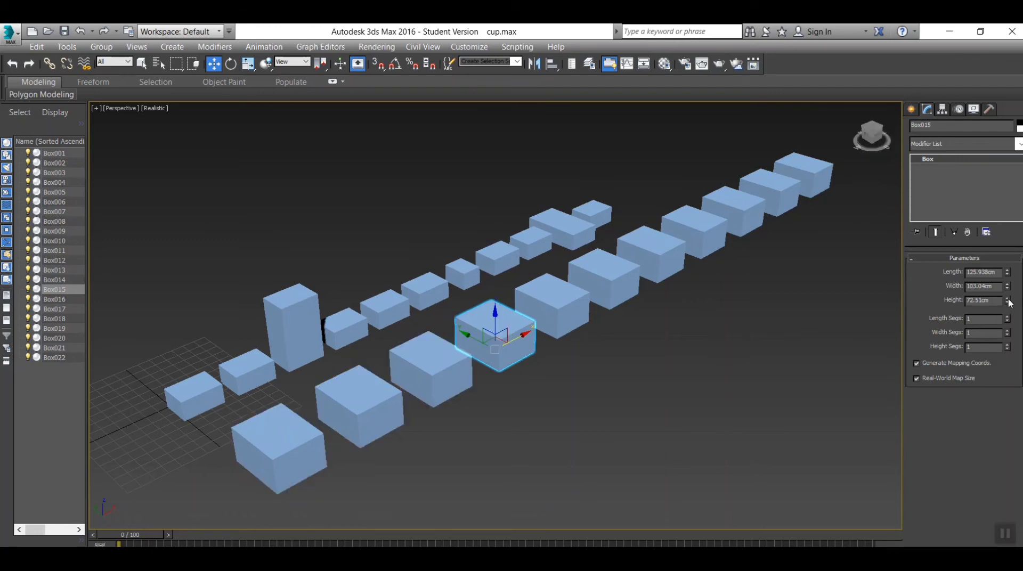
drag(1006, 299, 998, 267)
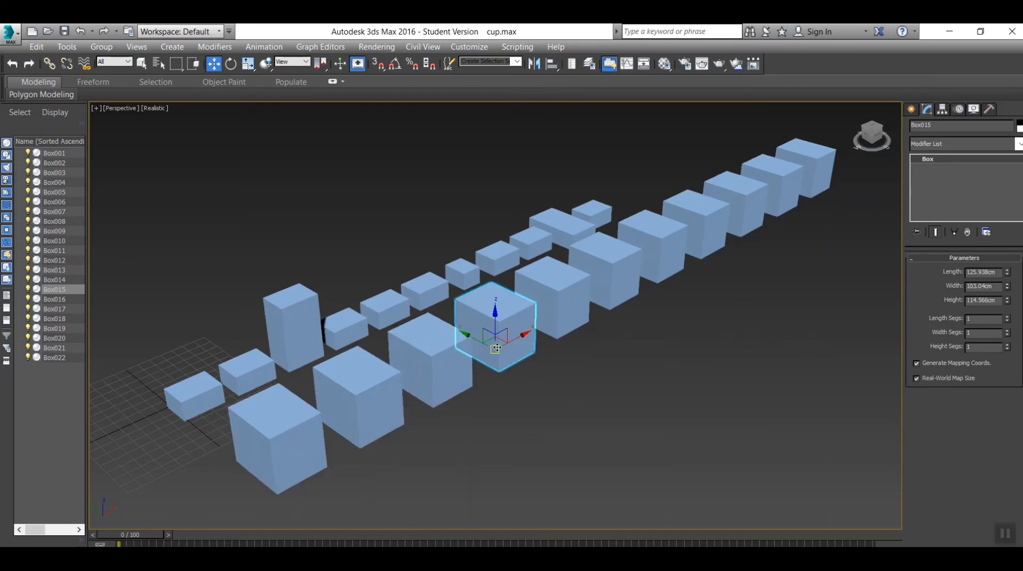
click(541, 425)
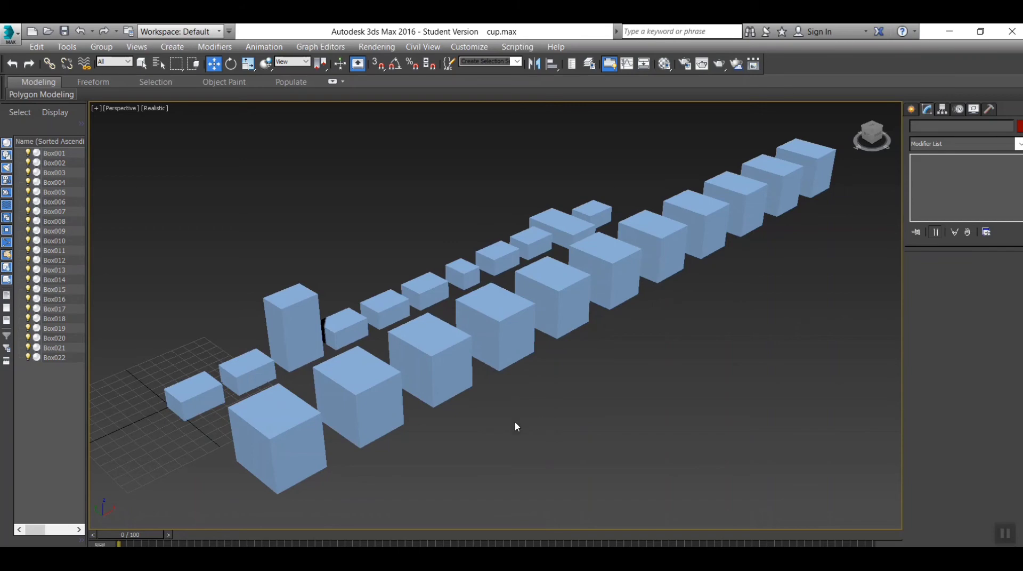
- Create a box about 227 cm long, 189 cm wide and 113 cm high below the instance row's first box in the Top view
key(alt+w)
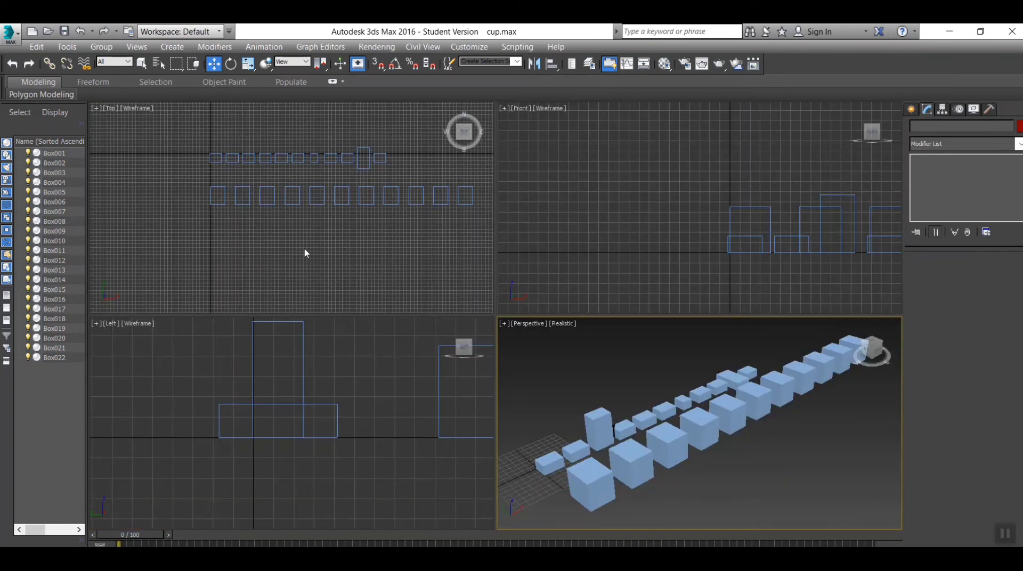
scroll(320, 245, down, 2)
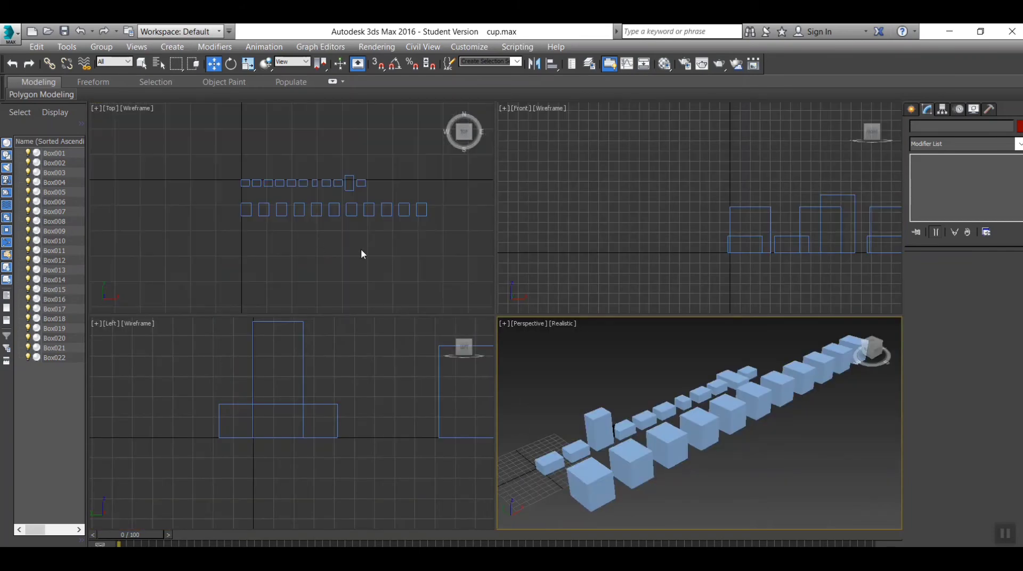
middle_drag(360, 248, 235, 244)
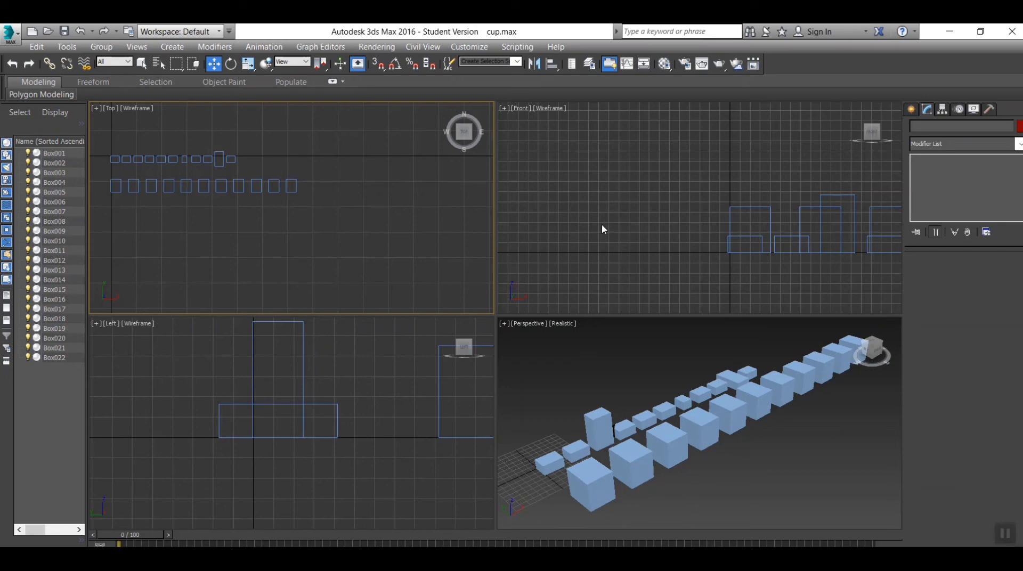
click(911, 109)
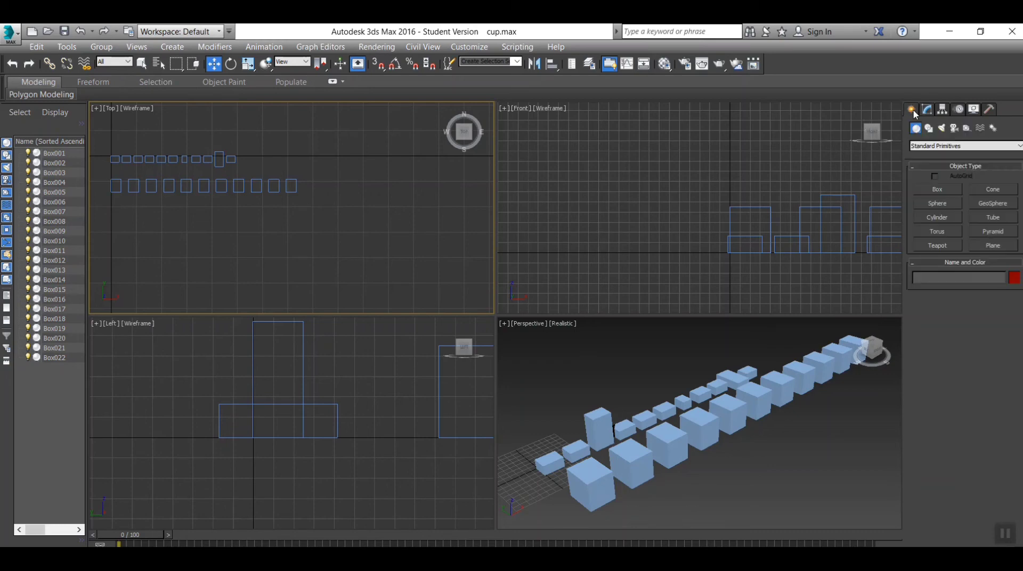
click(939, 190)
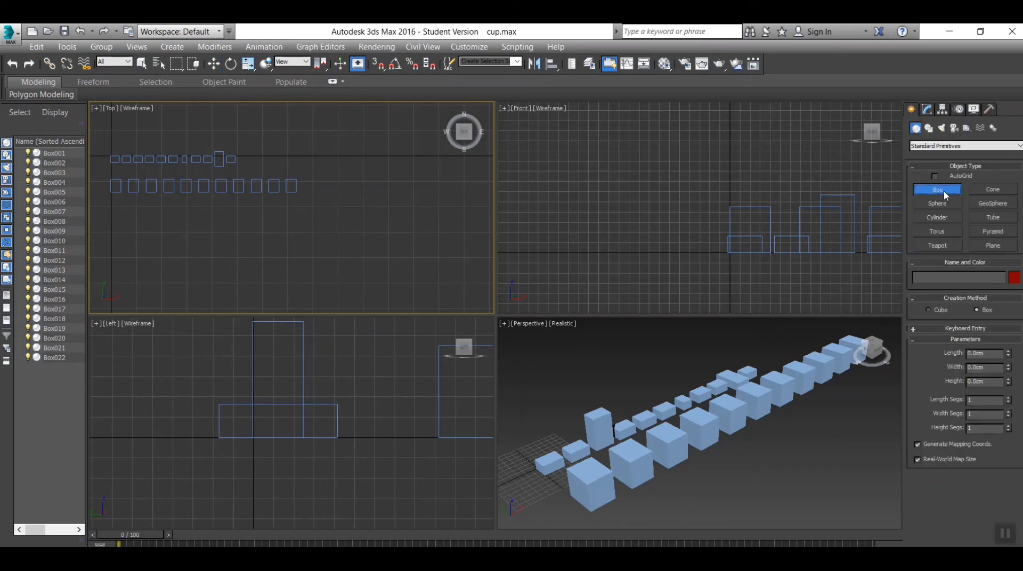
drag(111, 213, 131, 236)
click(128, 224)
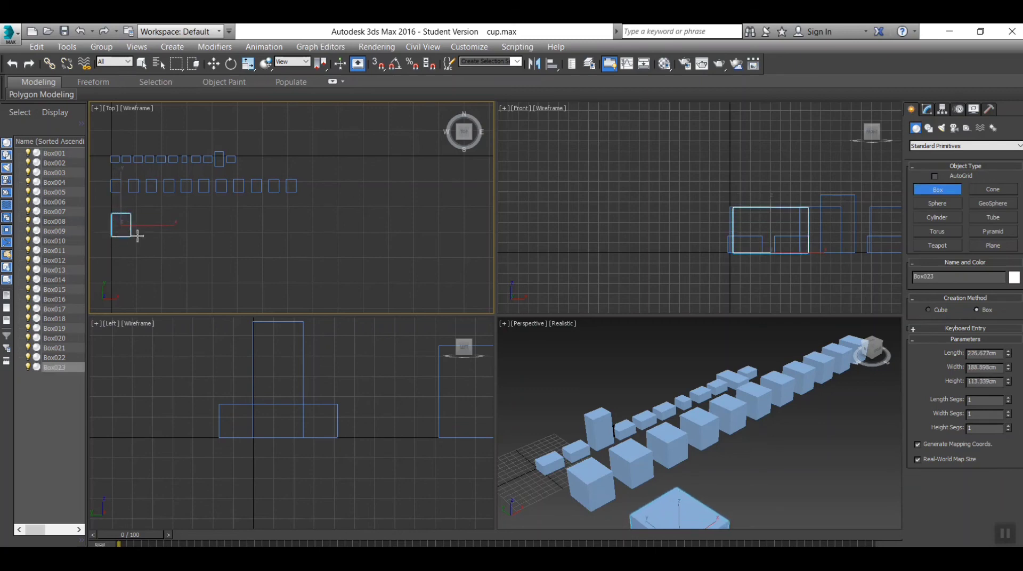
- Clone the new largest box along the X axis with the Reference option, making 10 evenly spaced clones
key(w)
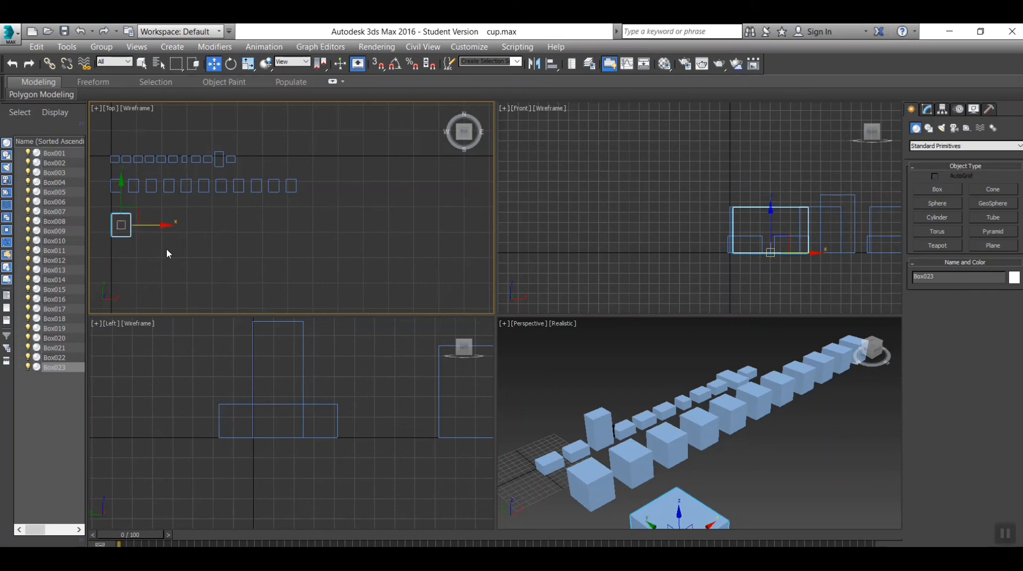
shift+drag(161, 224, 194, 229)
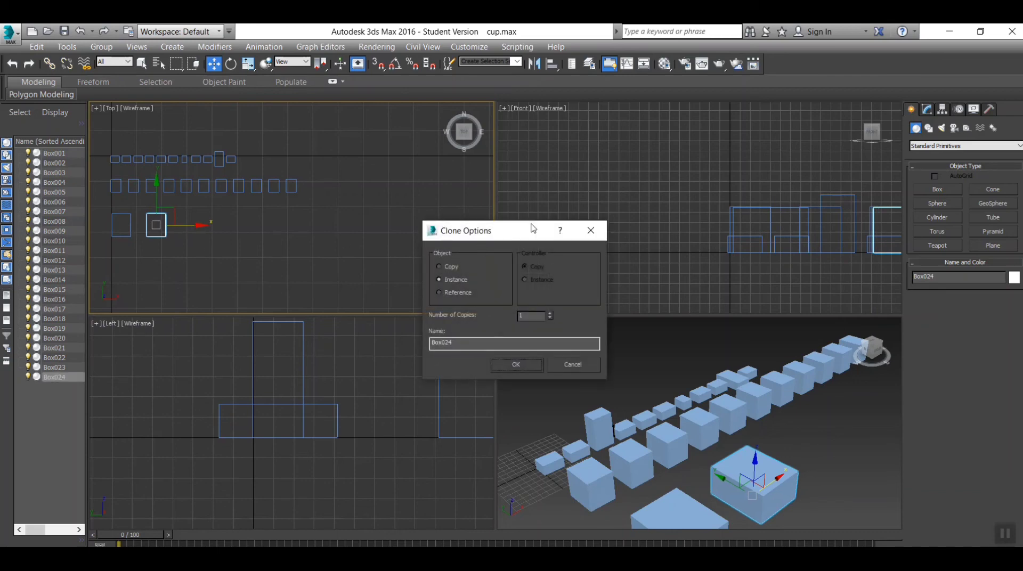
click(440, 293)
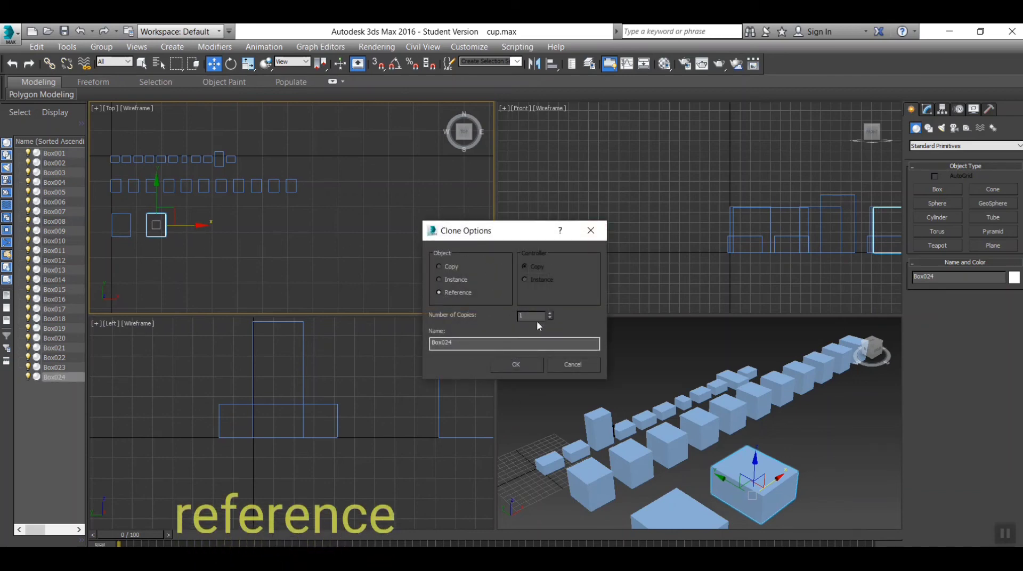
double_click(518, 315)
text(10)
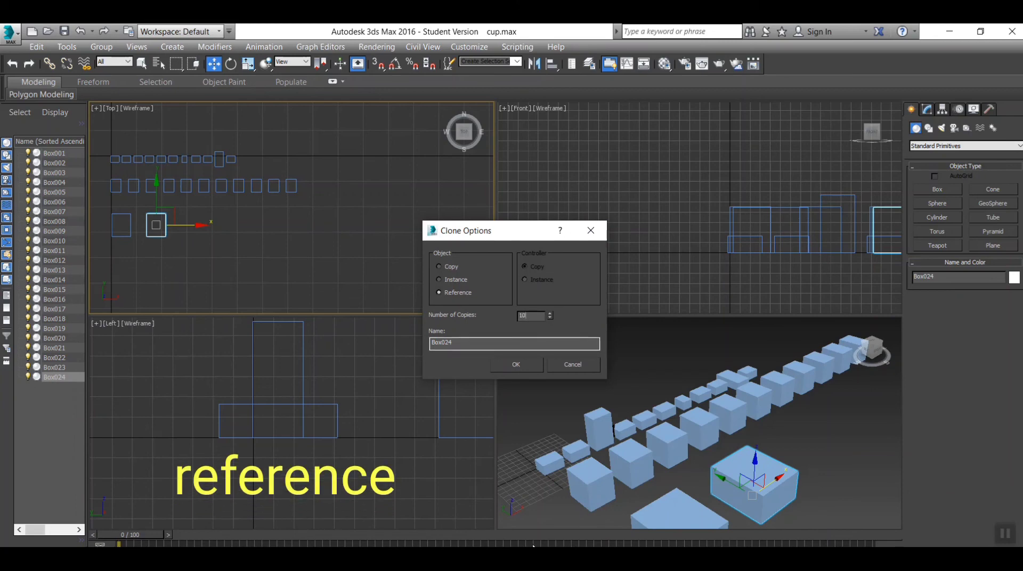
click(524, 364)
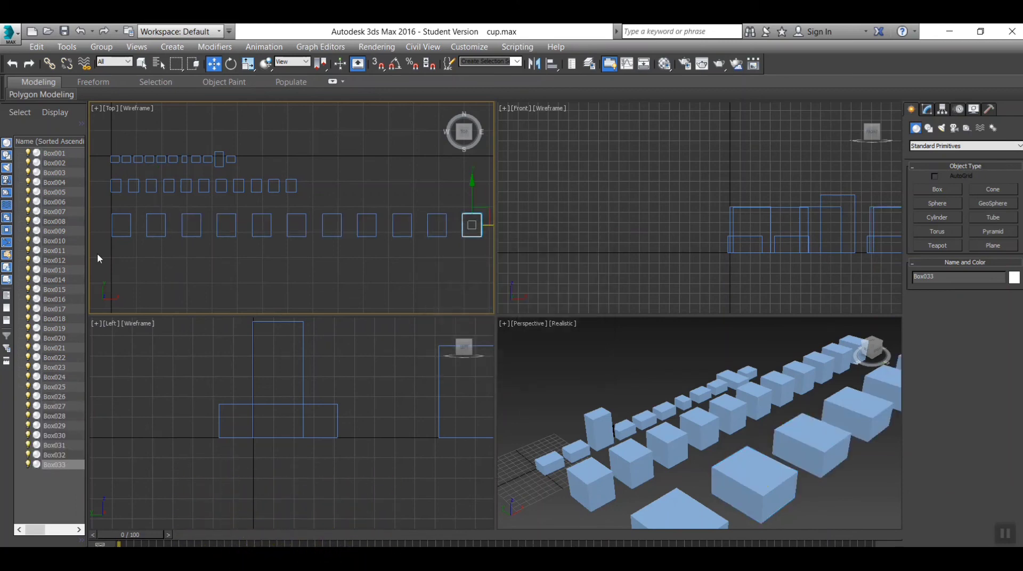
- Compare the editable parameters of the reference row's original box with those of several of its clones in the Perspective view
scroll(755, 402, down, 3)
middle_drag(774, 475, 649, 459)
scroll(821, 500, down, 2)
middle_drag(842, 499, 517, 468)
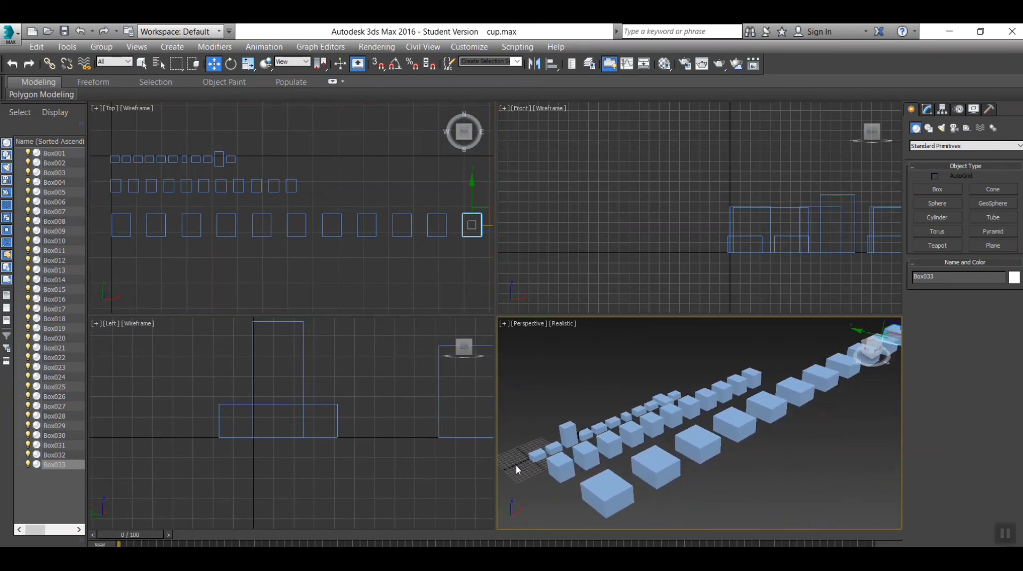
scroll(746, 464, down, 1)
key(alt+w)
scroll(741, 482, down, 1)
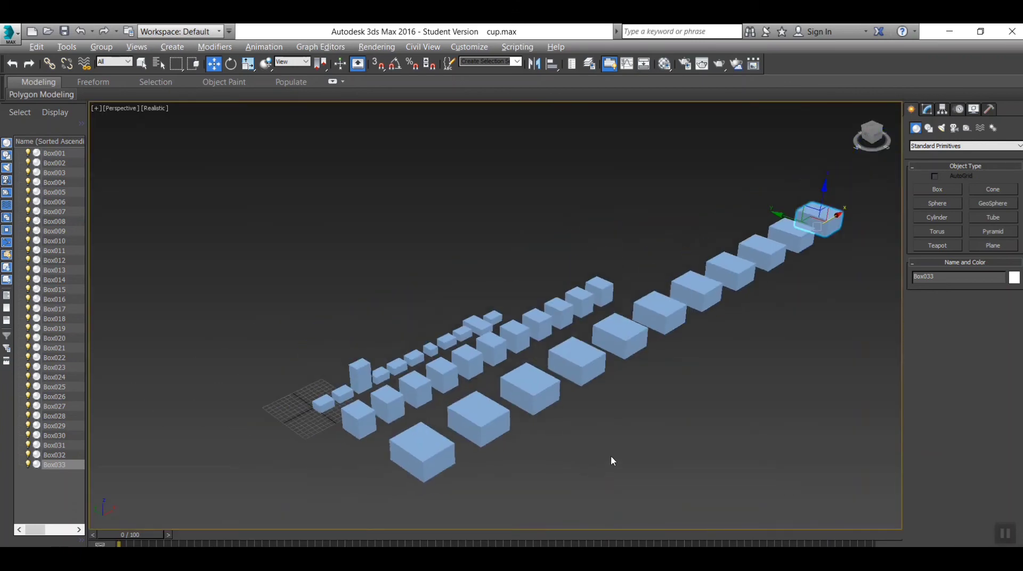
middle_drag(612, 459, 364, 424)
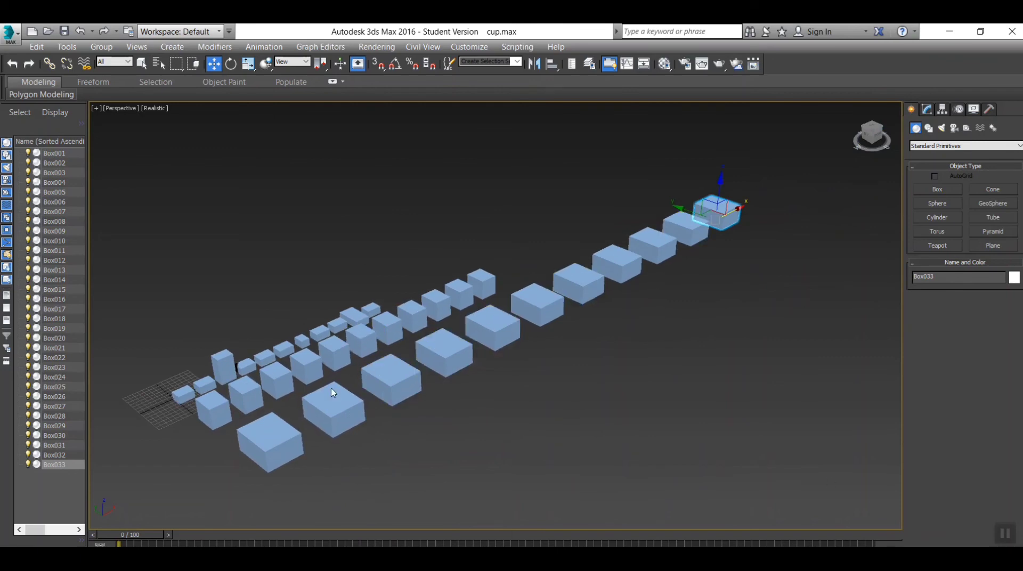
click(256, 444)
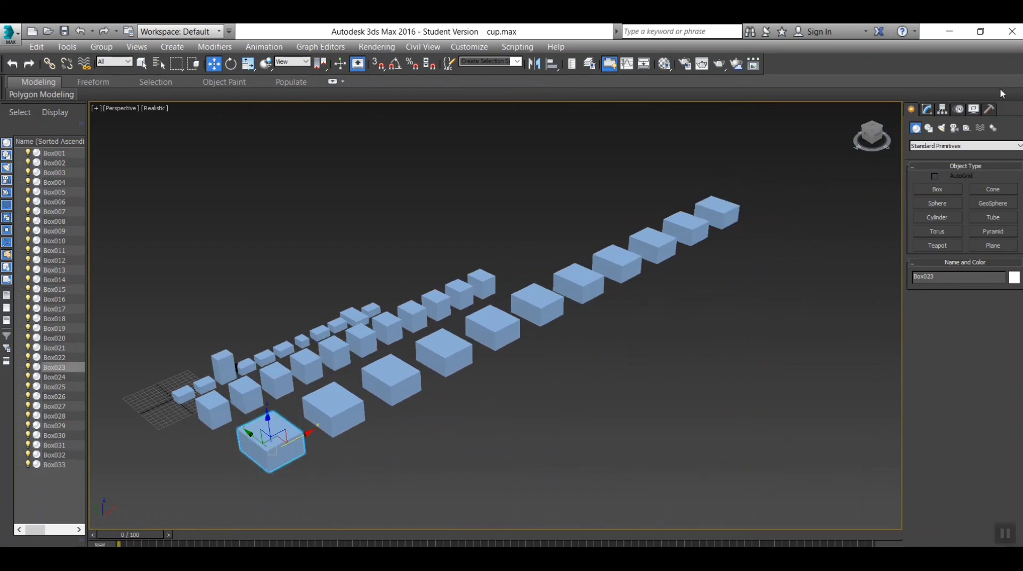
click(927, 109)
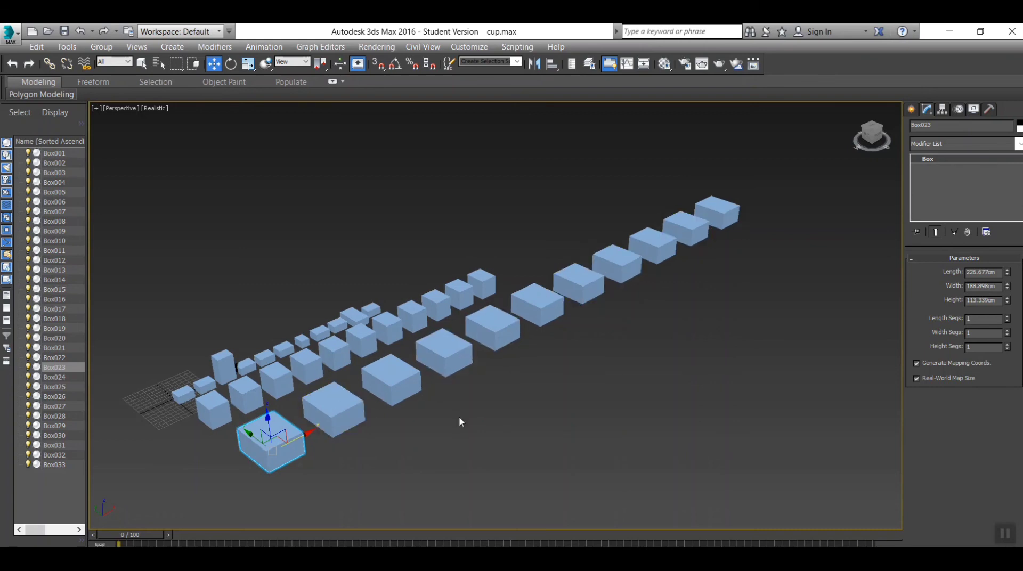
click(444, 349)
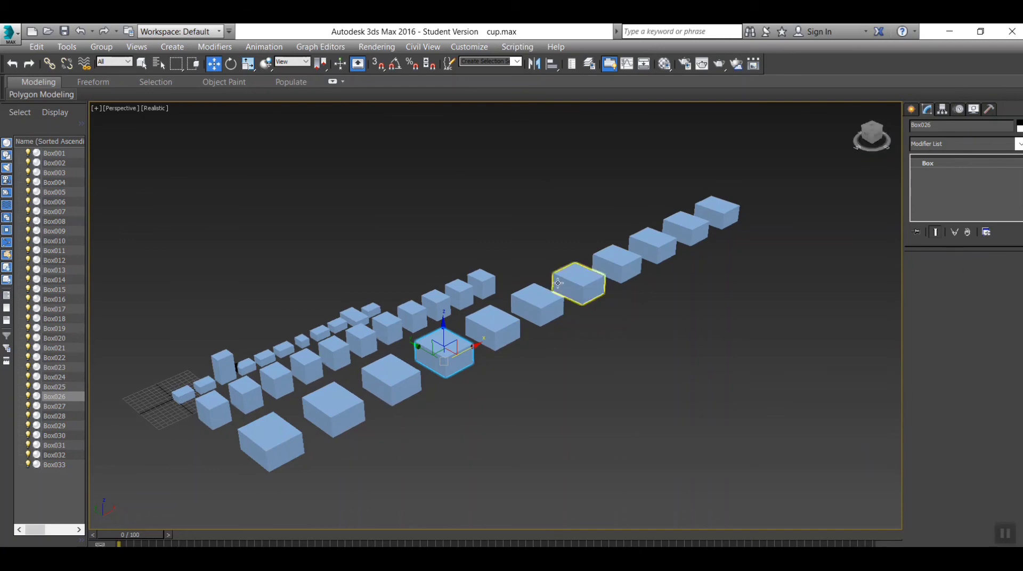
click(578, 282)
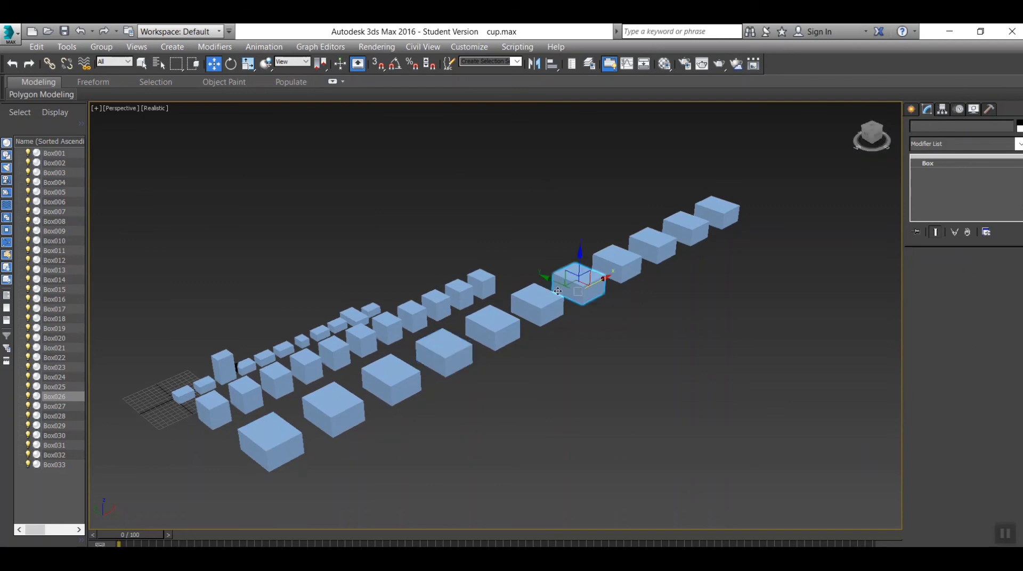
click(652, 243)
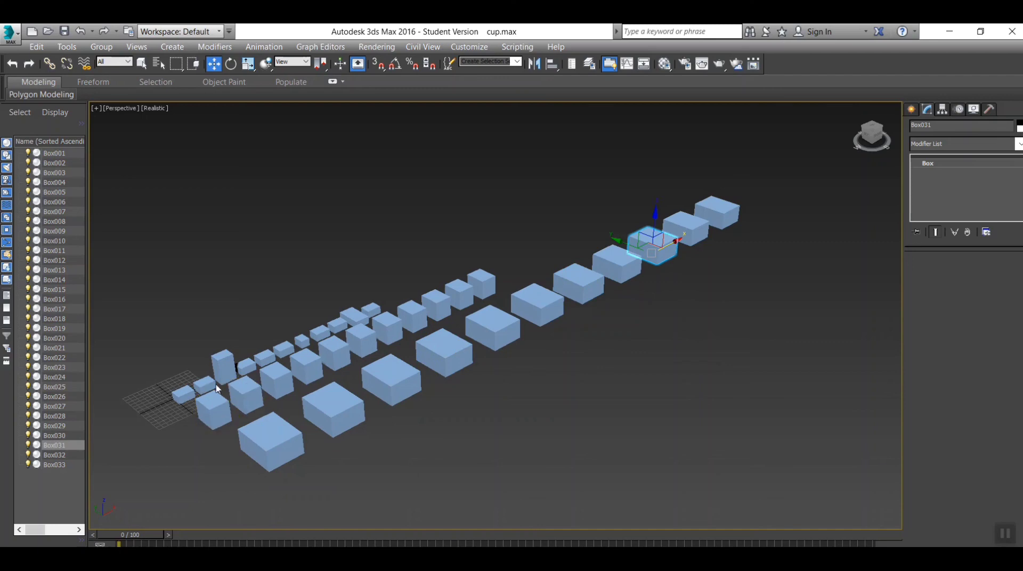
- Inspect the parameters of boxes in the copy and instance rows, recheck the reference row's original and clones, and clear the selection
click(301, 341)
click(229, 365)
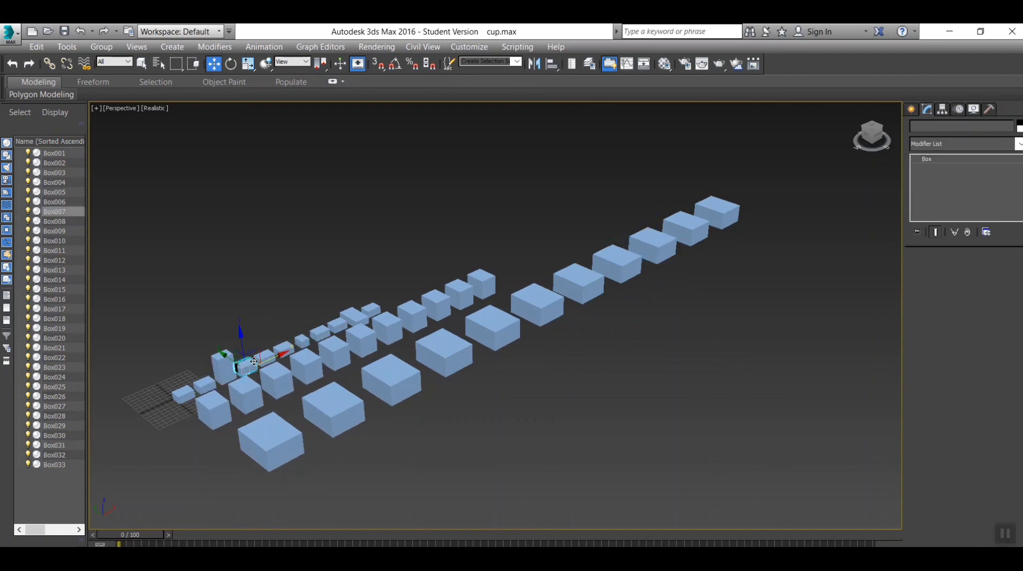
click(335, 352)
click(246, 399)
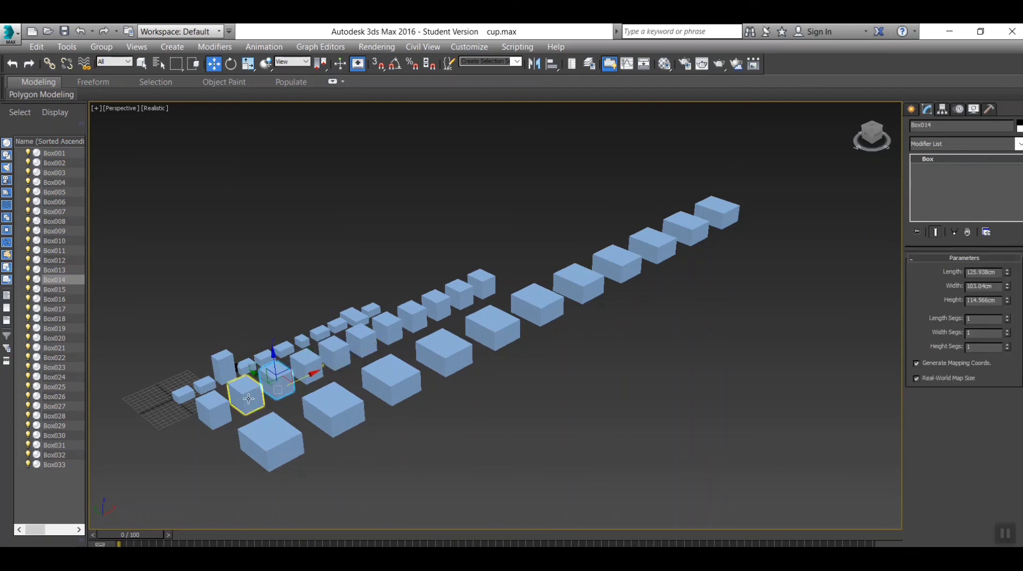
click(277, 460)
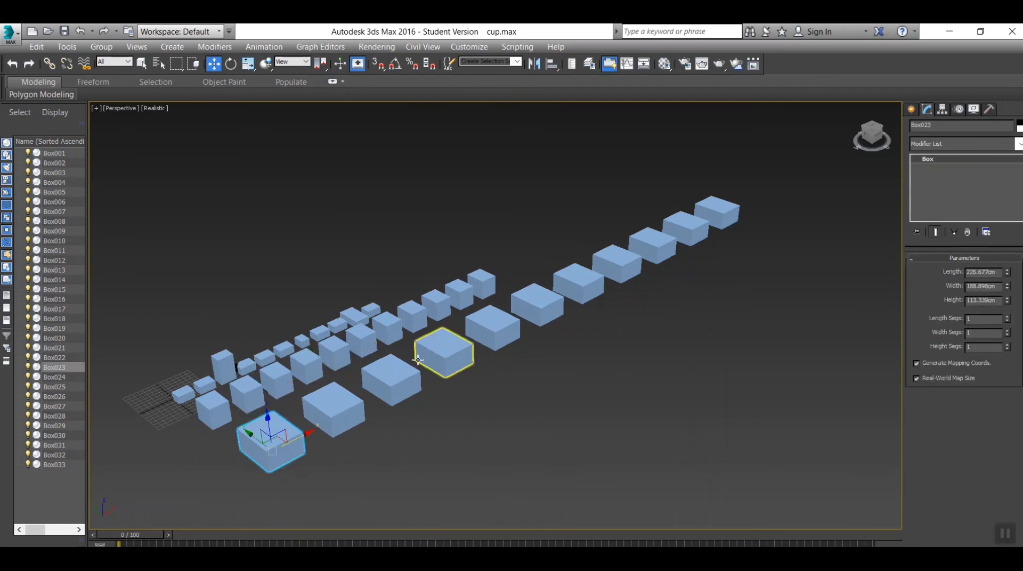
click(390, 378)
click(537, 305)
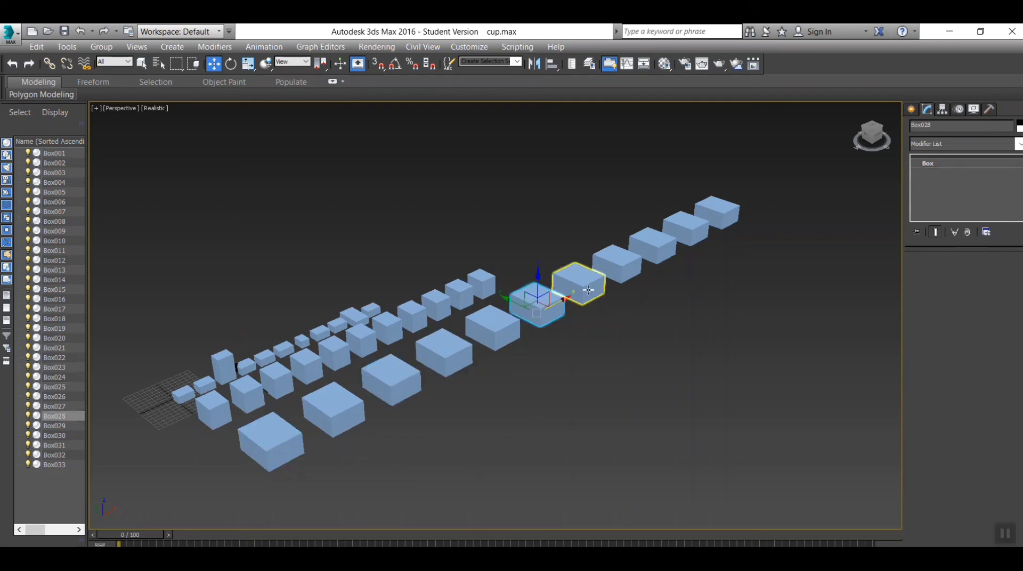
click(616, 261)
click(687, 228)
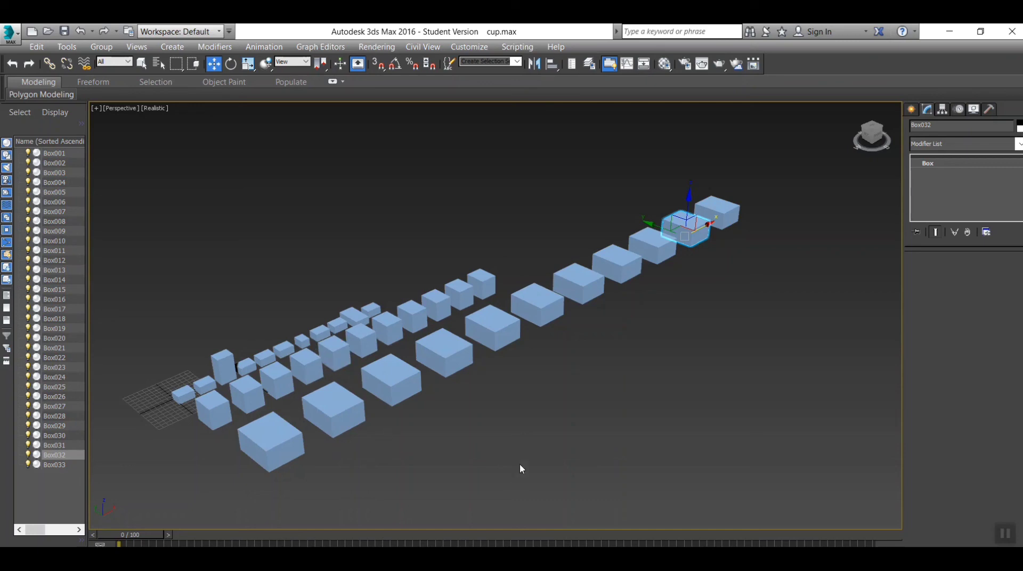
click(640, 395)
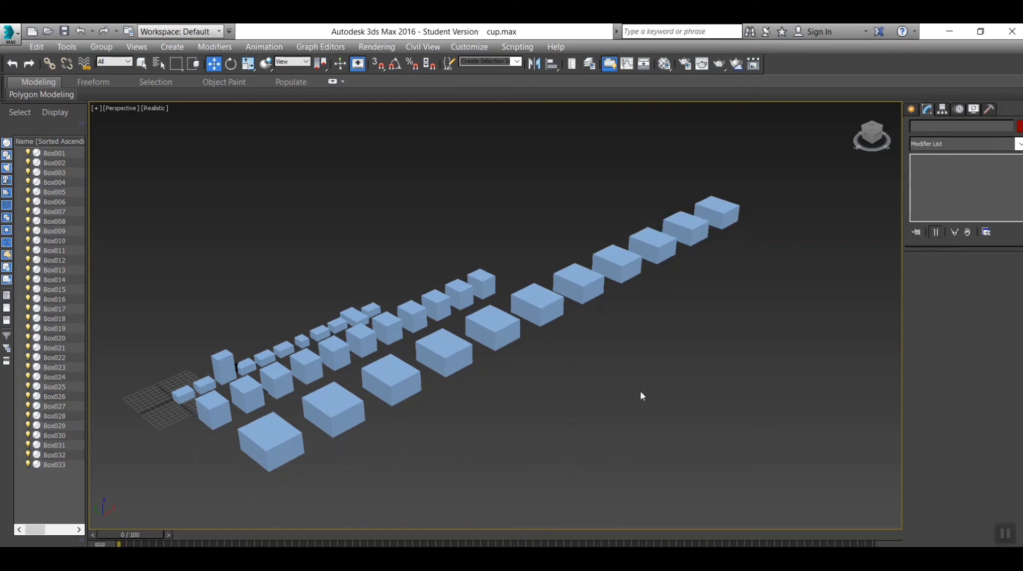